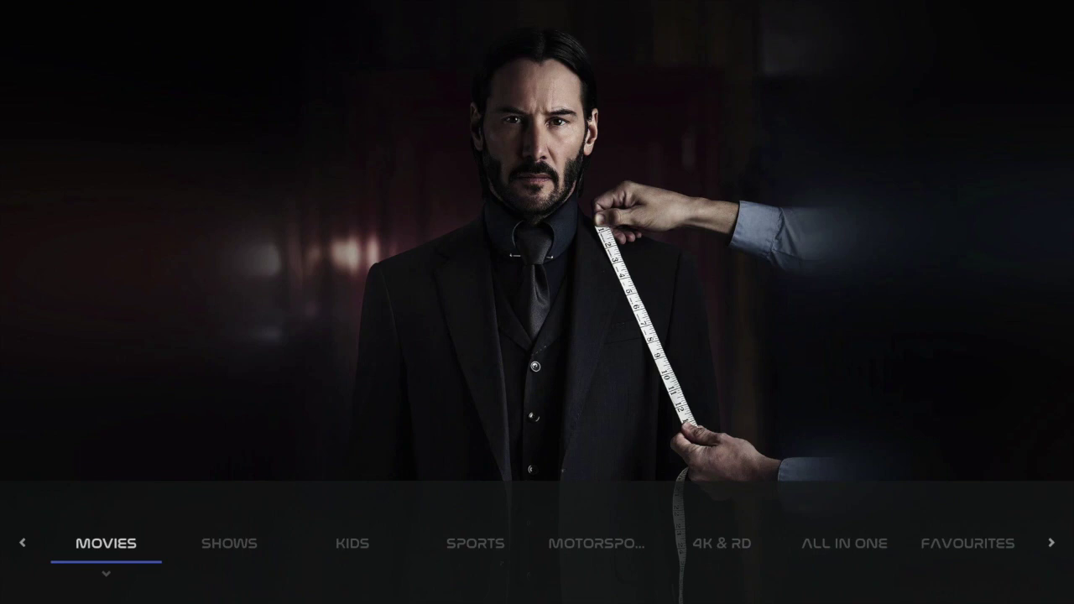
Look through the home screen categories from Movies to Settings and return to Movies.
key("Right")
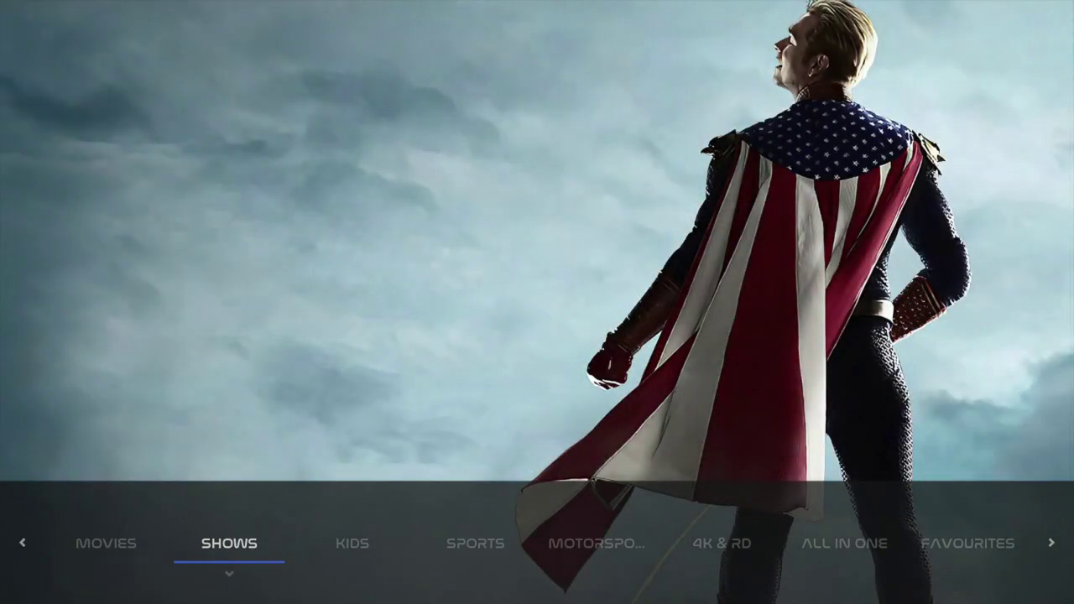
key("Right")
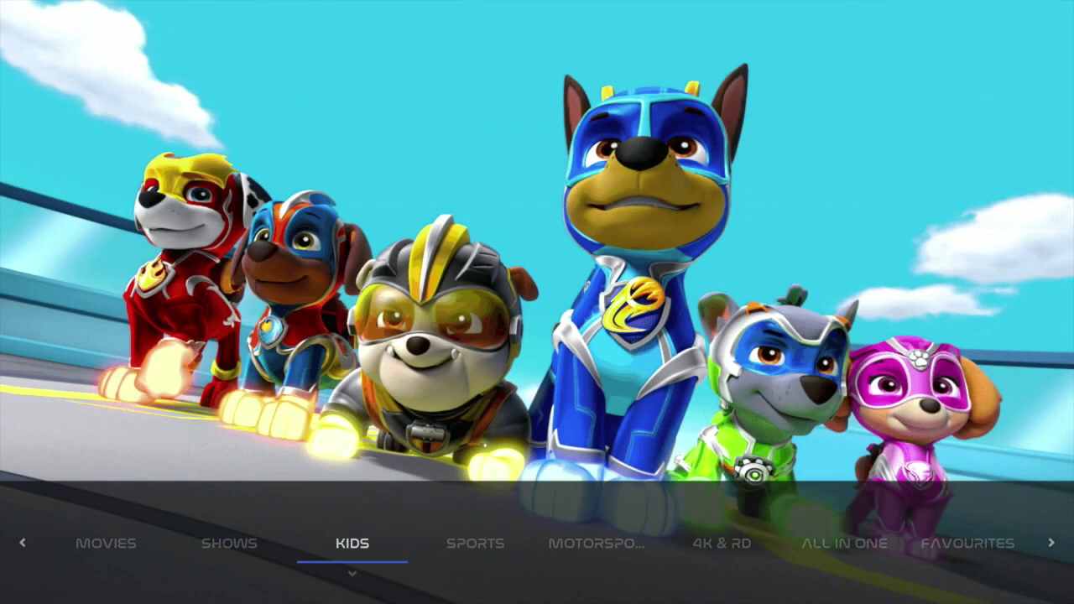
key("Right")
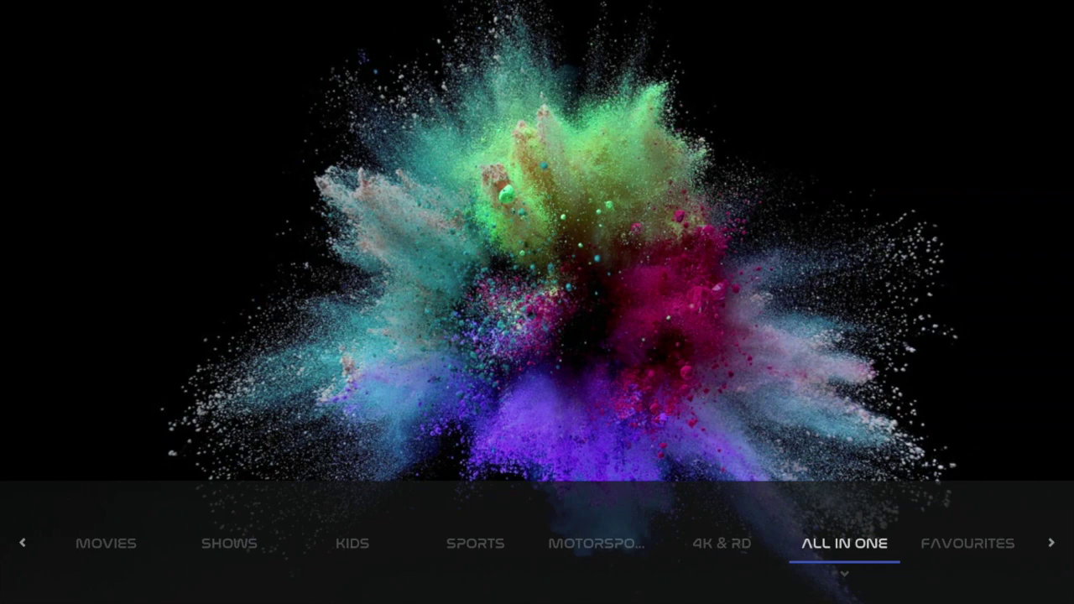
key("Right")
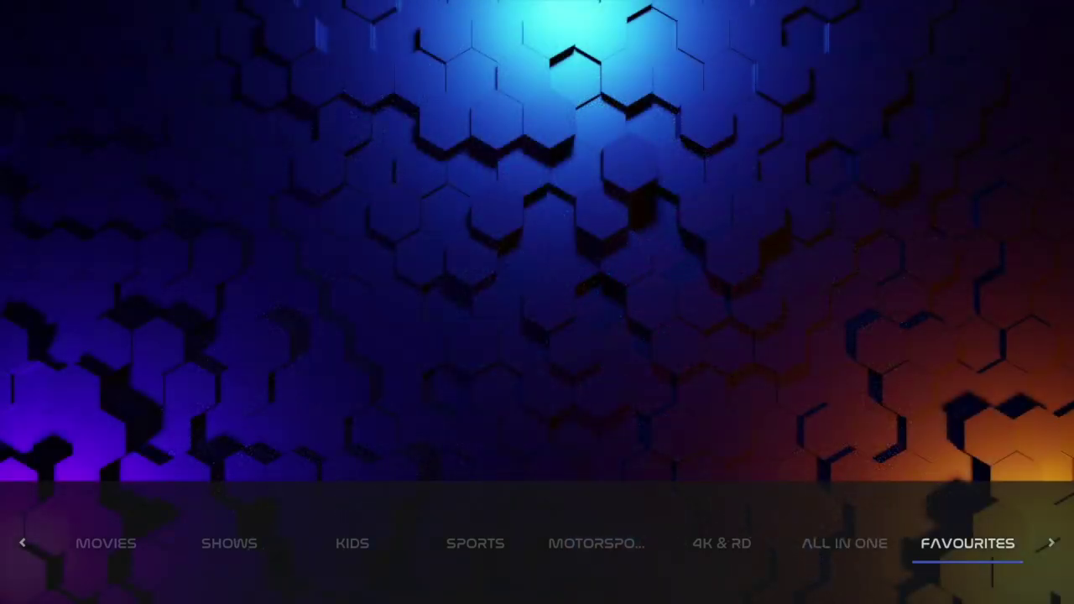
key("Right")
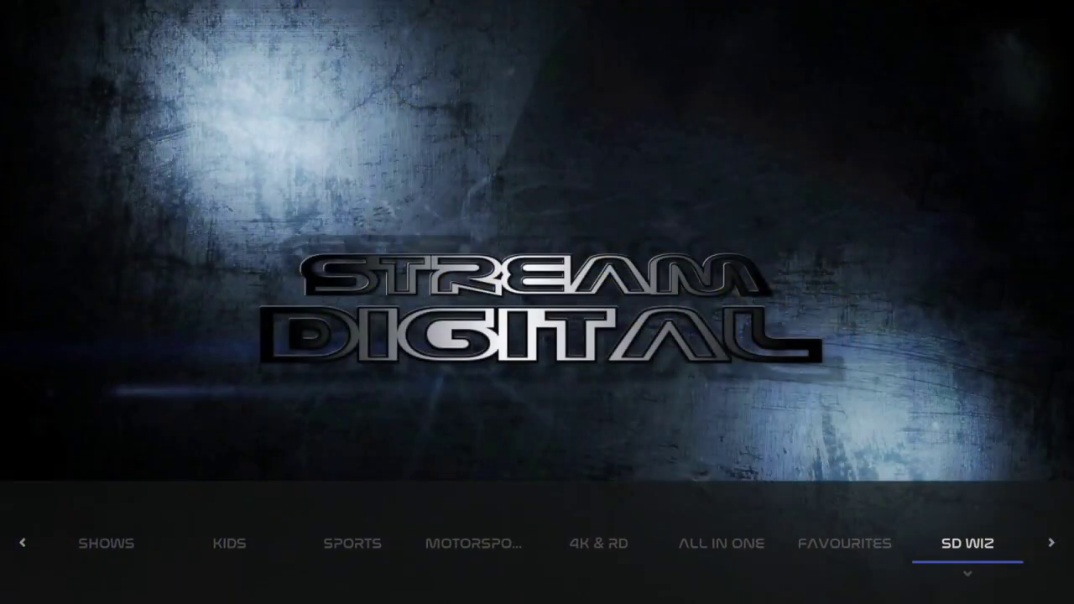
key("Right")
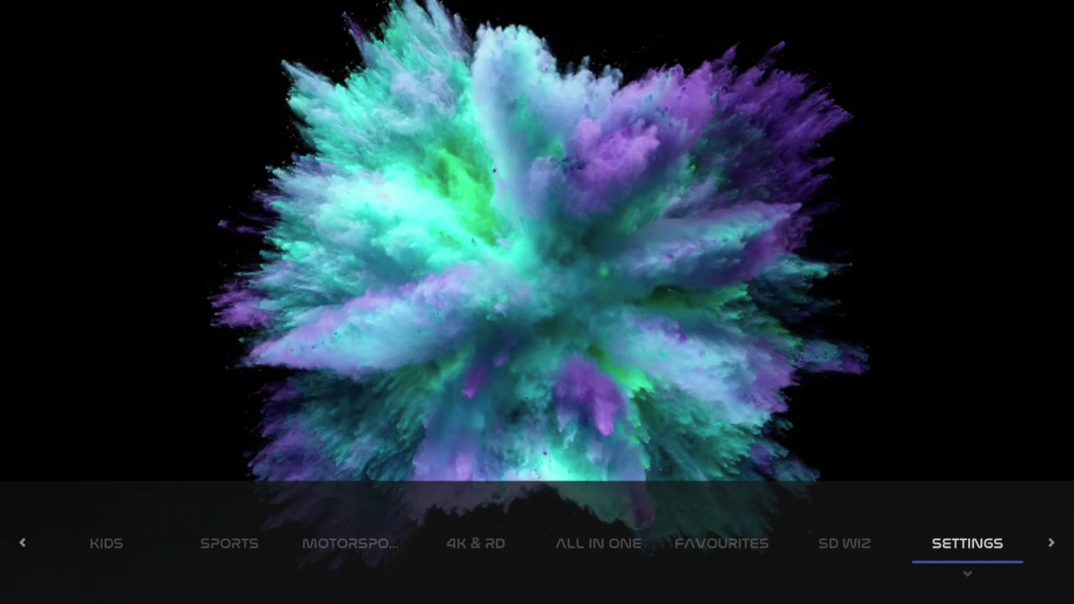
key("Left")
key("Left")
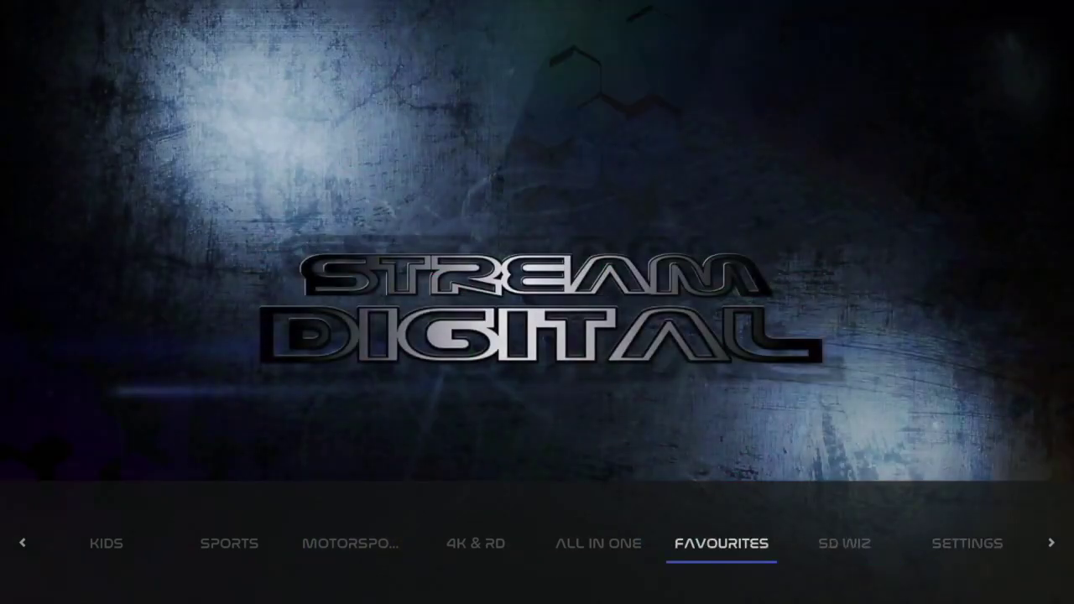
key("Left")
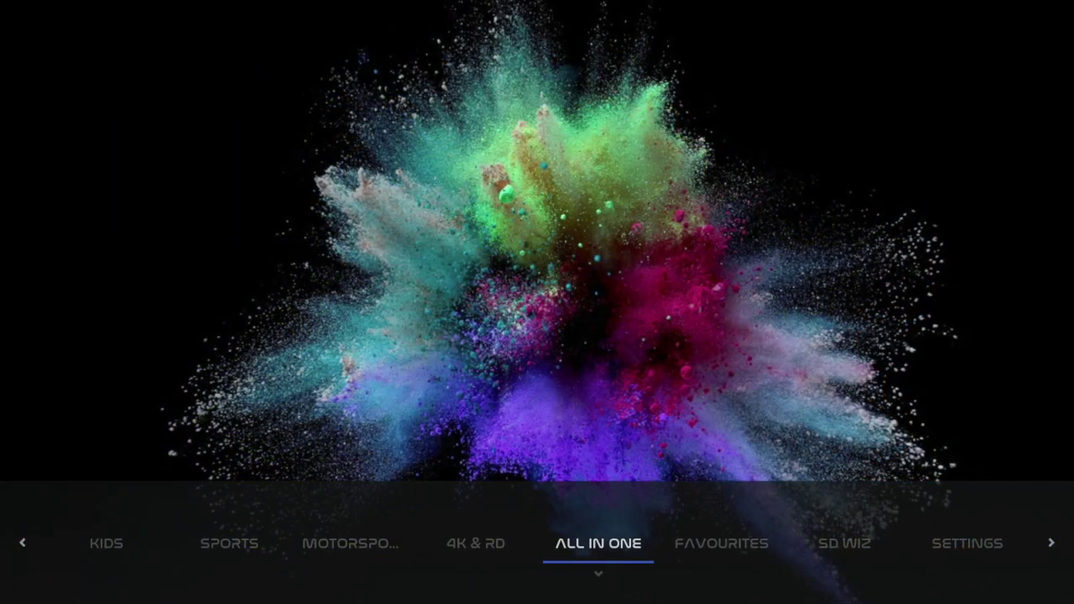
key("Left")
key("Left")
key("Left")
key("Left")
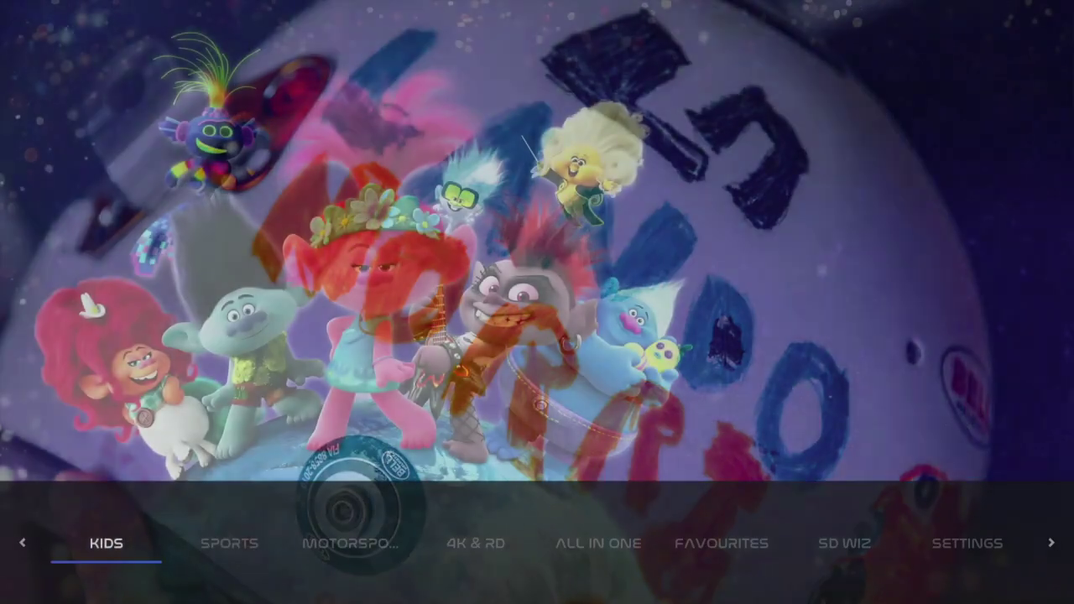
key("Left")
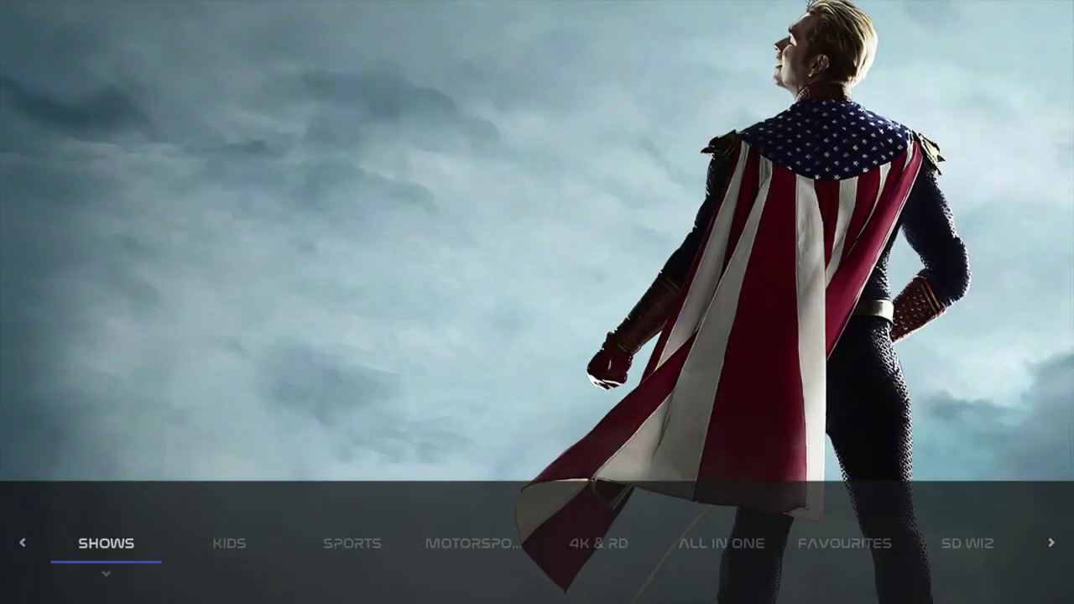
key("Left")
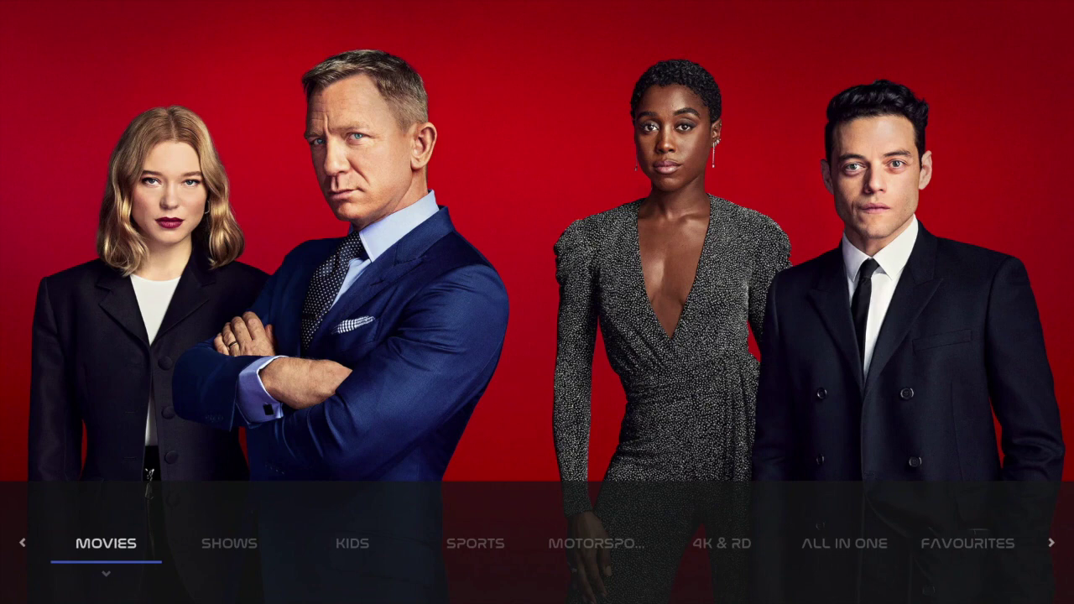
Open the Add-ons section of the Settings.
key("Right")
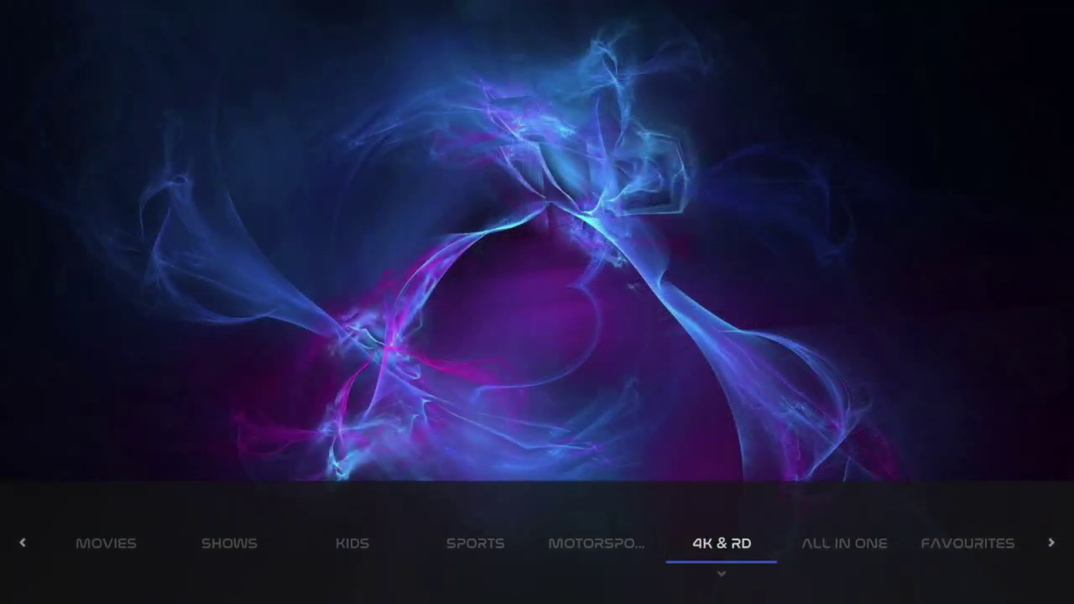
key("Right")
key("Right")
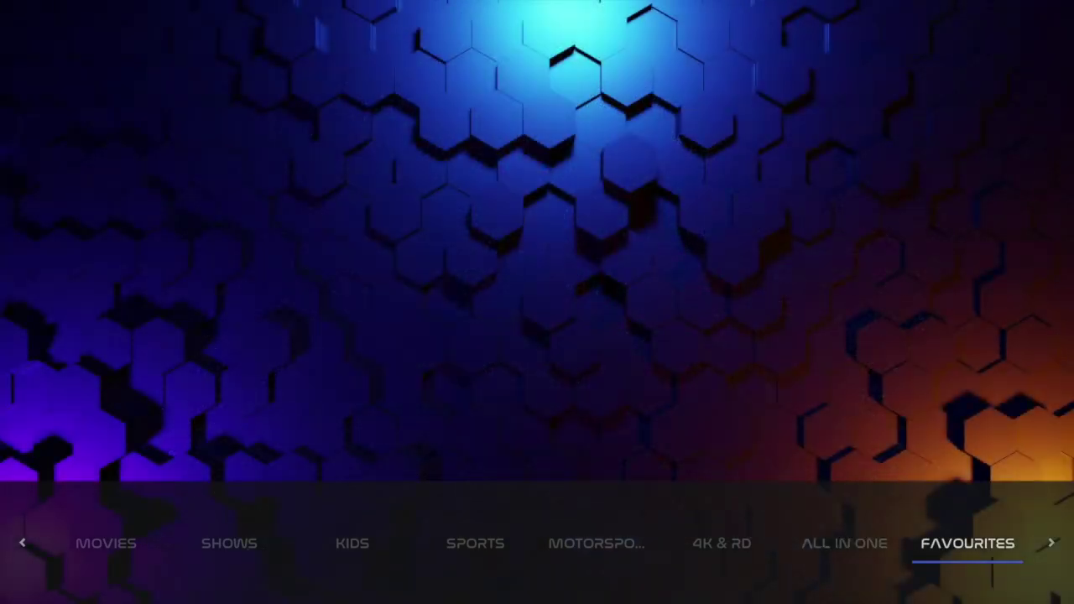
key("Right")
key("Right")
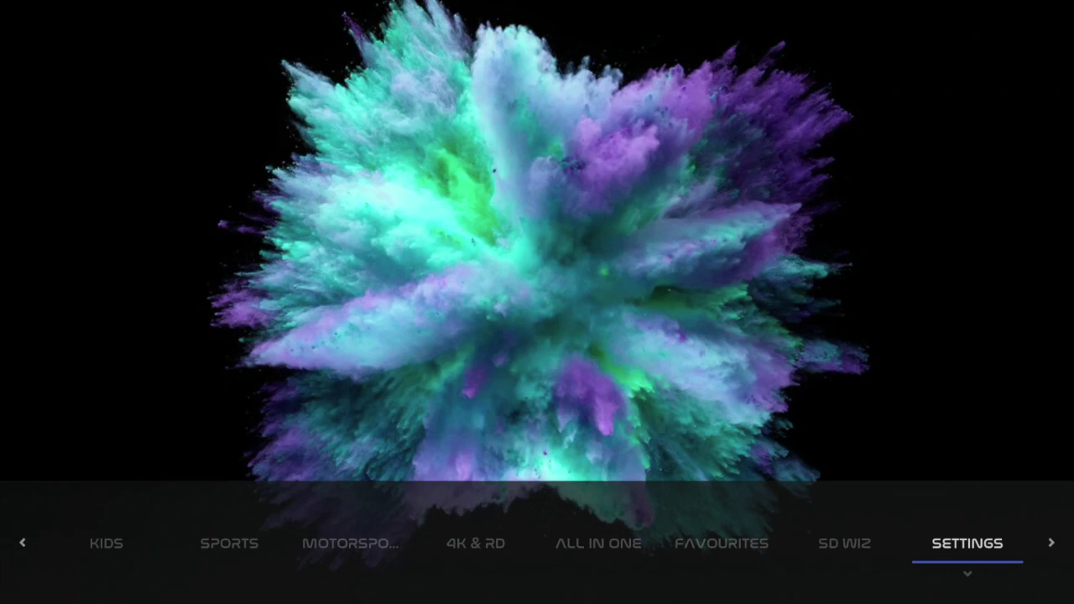
key("Return")
key("Down")
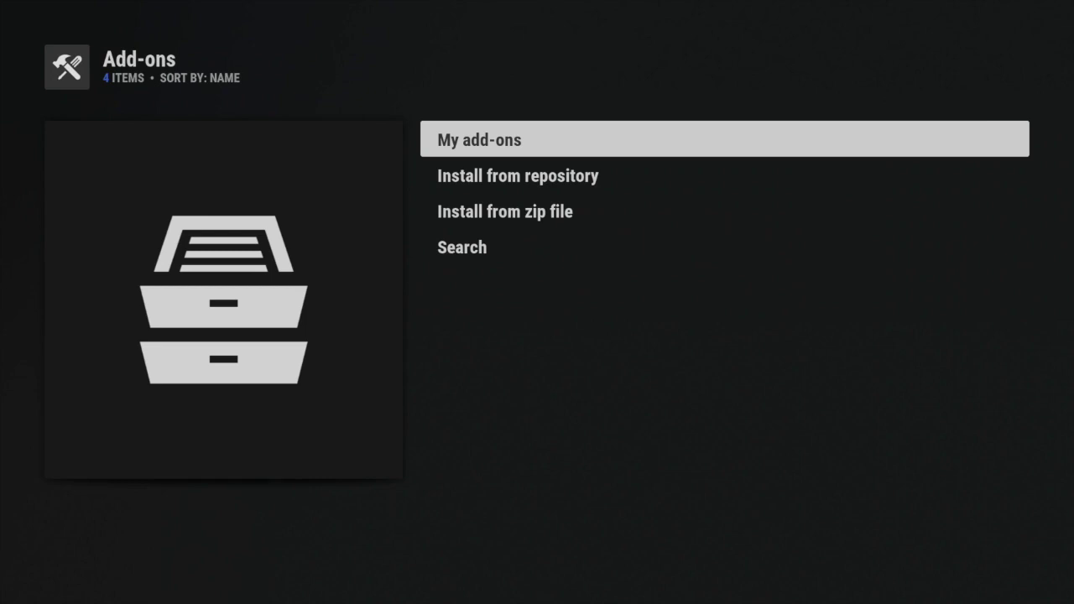
key("BackSpace")
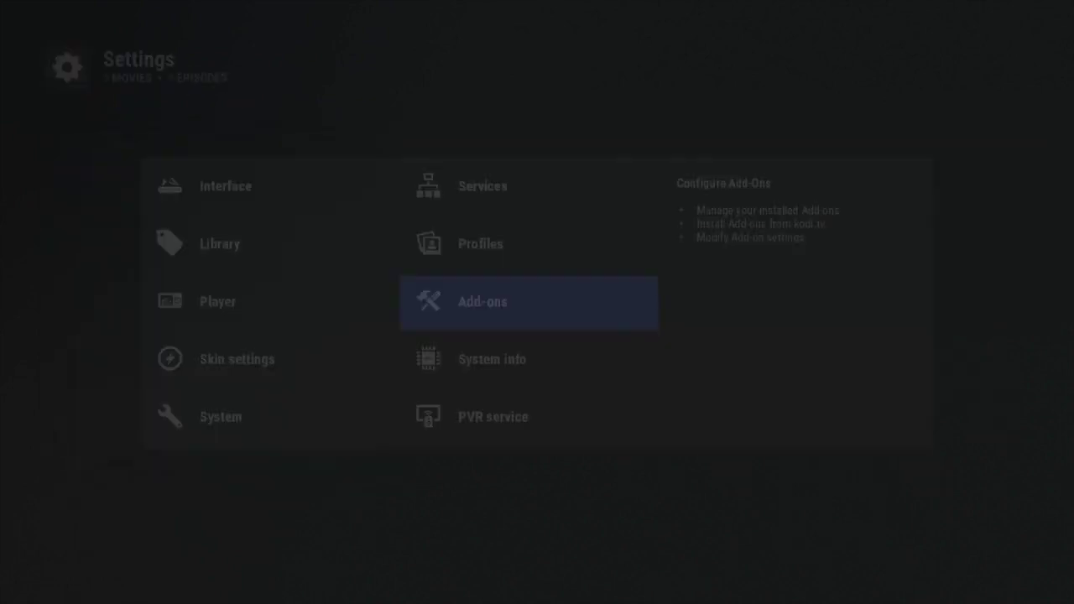
key("Return")
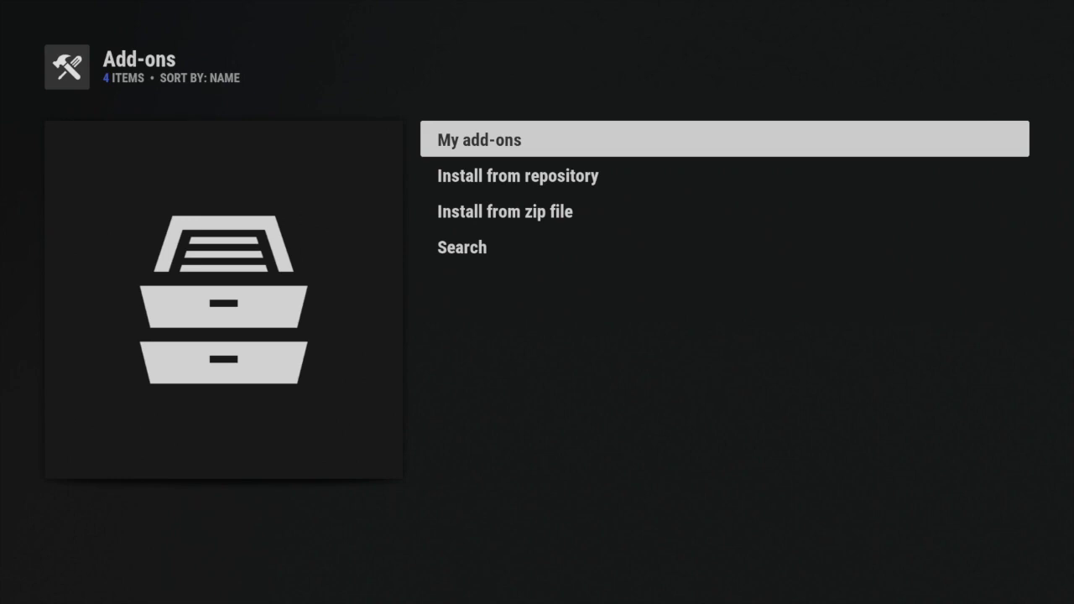
Check the status of the installed VideoPlayer InputStream add-ons under My add-ons, and return to the Add-ons overview.
key("Return")
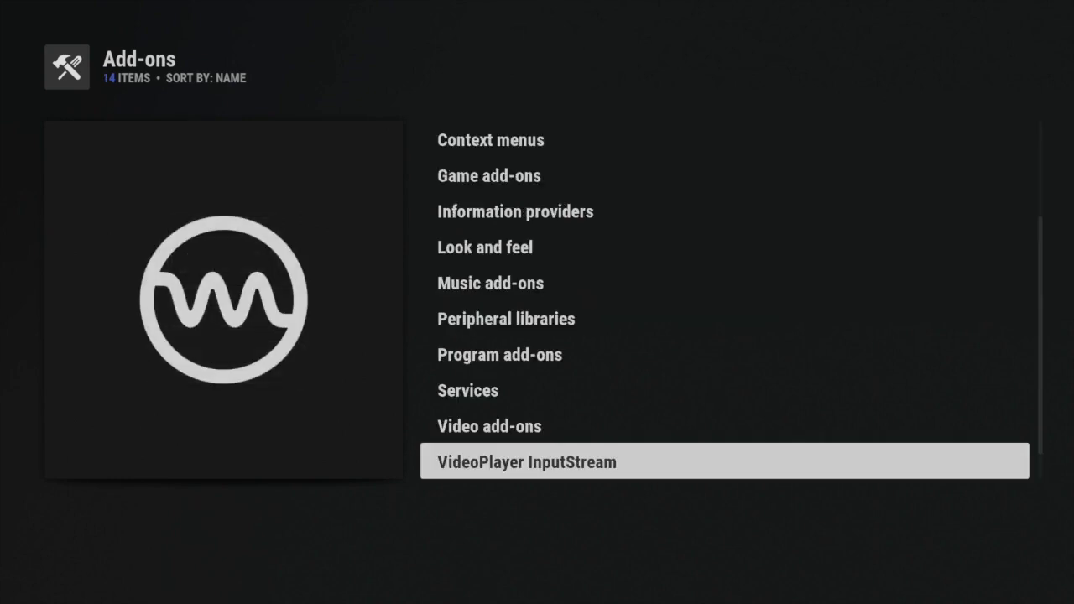
key("Up")
key("Up")
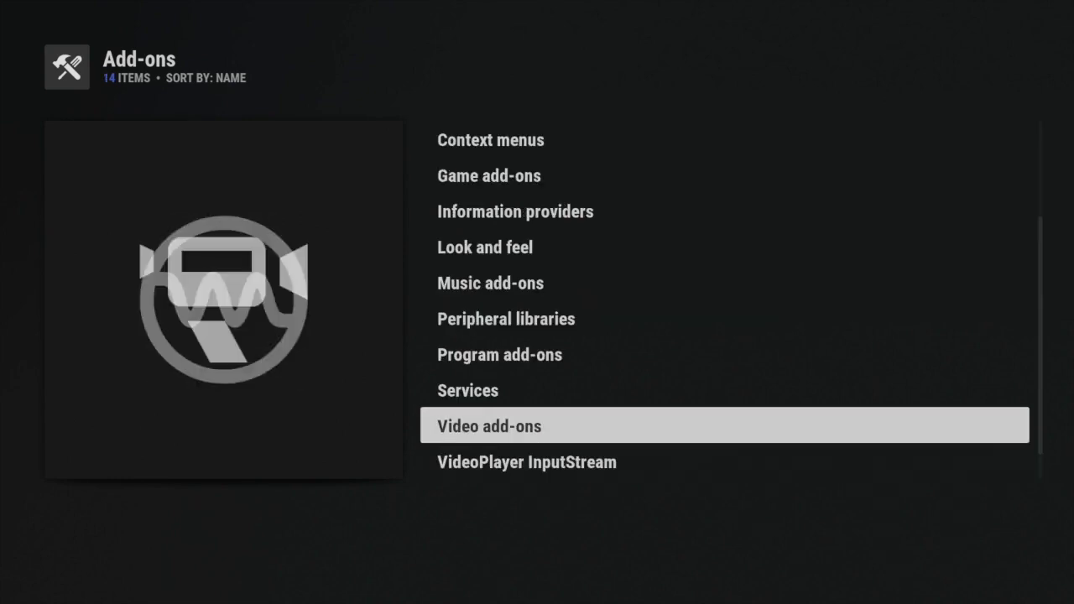
key("Down")
key("Down")
key("Down")
key("Down")
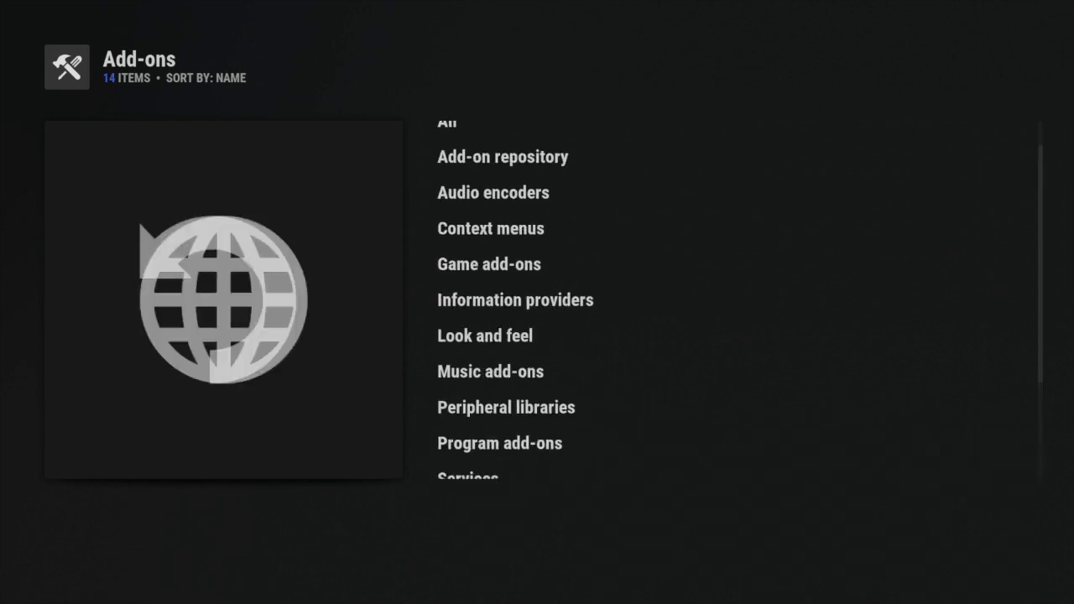
key("Down")
key("Up")
key("Up")
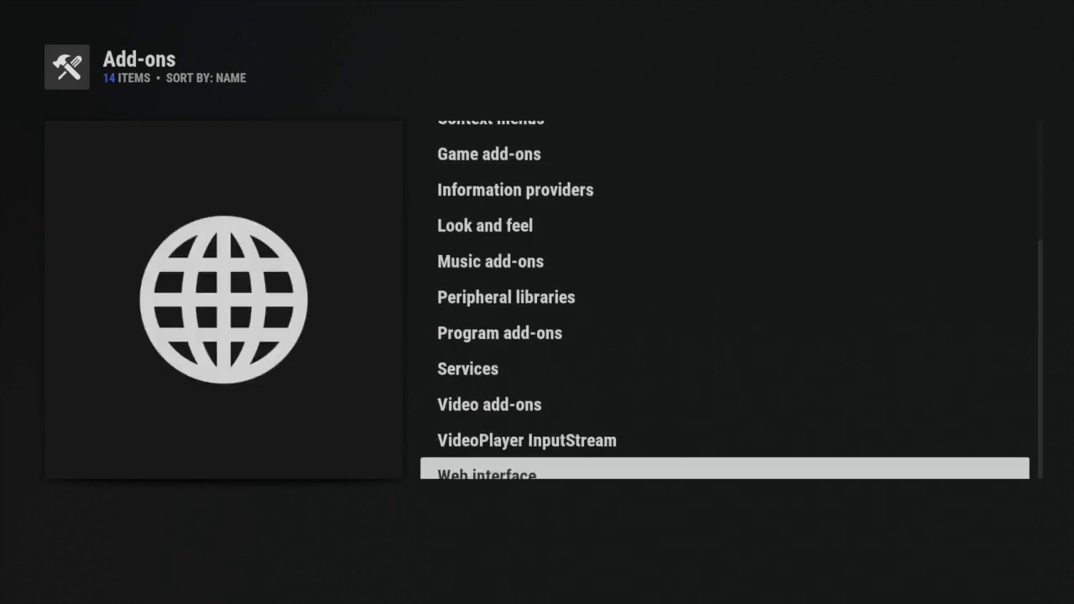
key("Up")
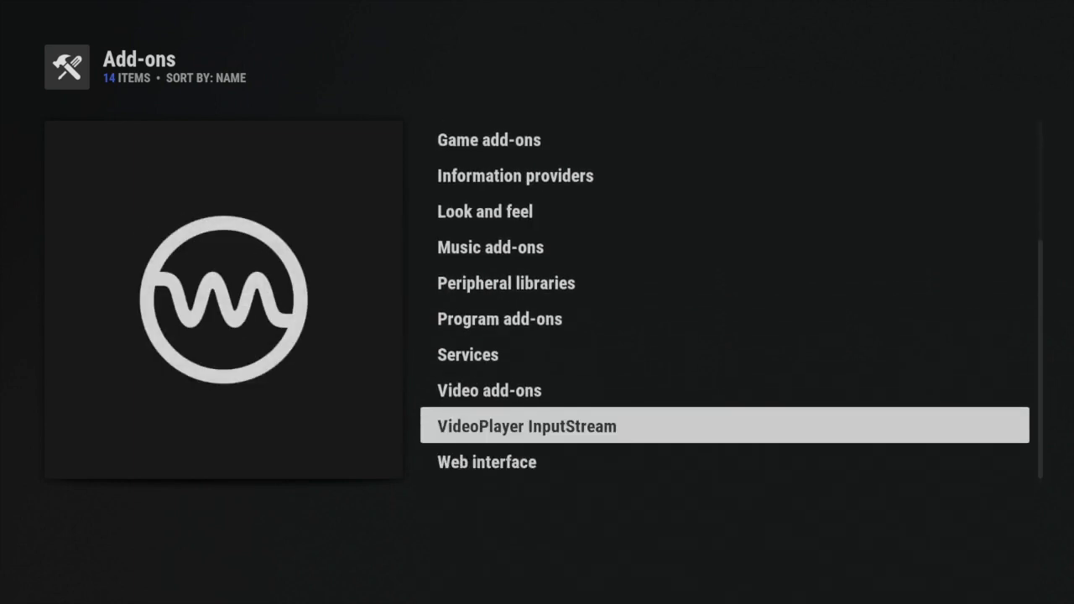
key("Return")
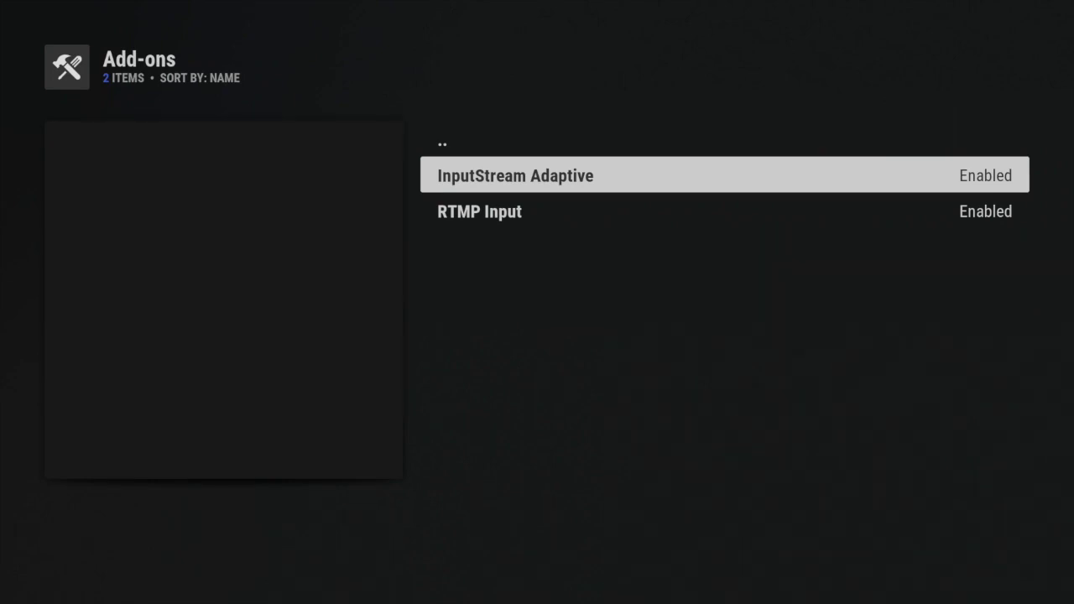
key("BackSpace")
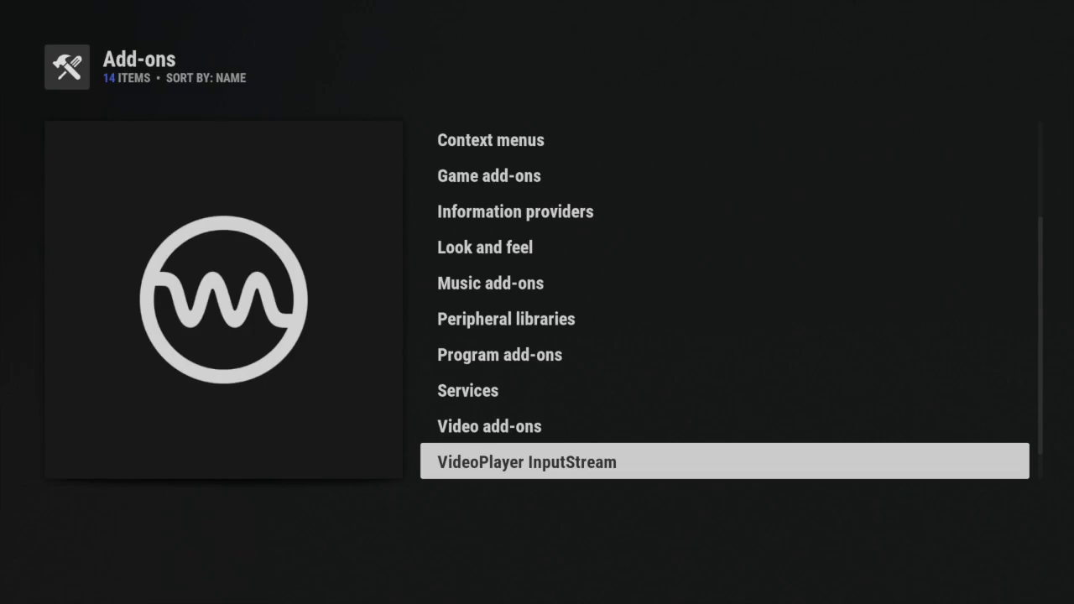
key("BackSpace")
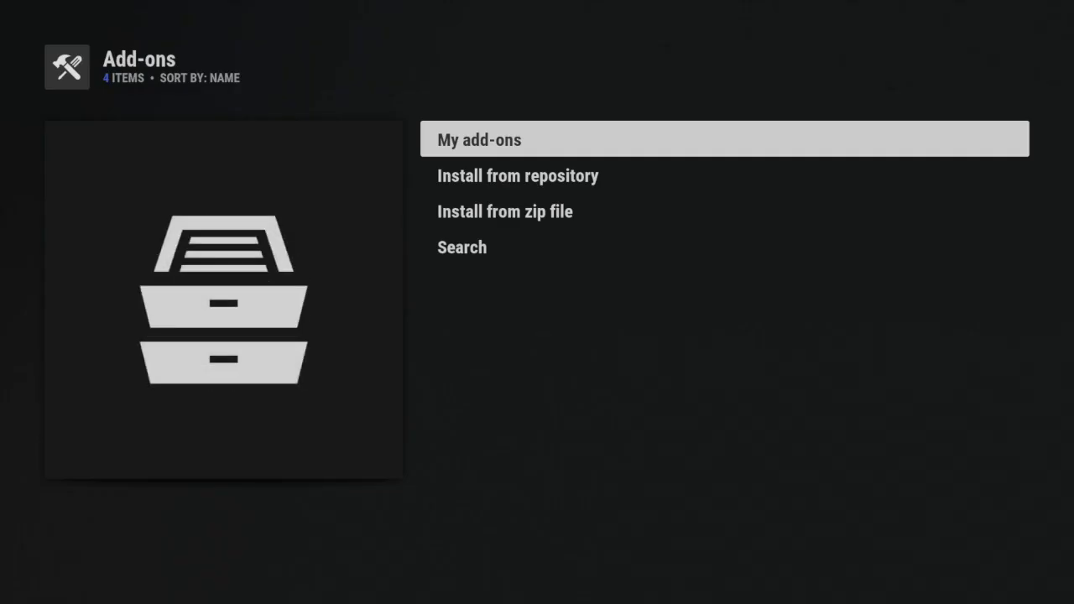
Check which VideoPlayer InputStream add-ons the repository offers for installation, and return to the Add-ons overview.
key("Down")
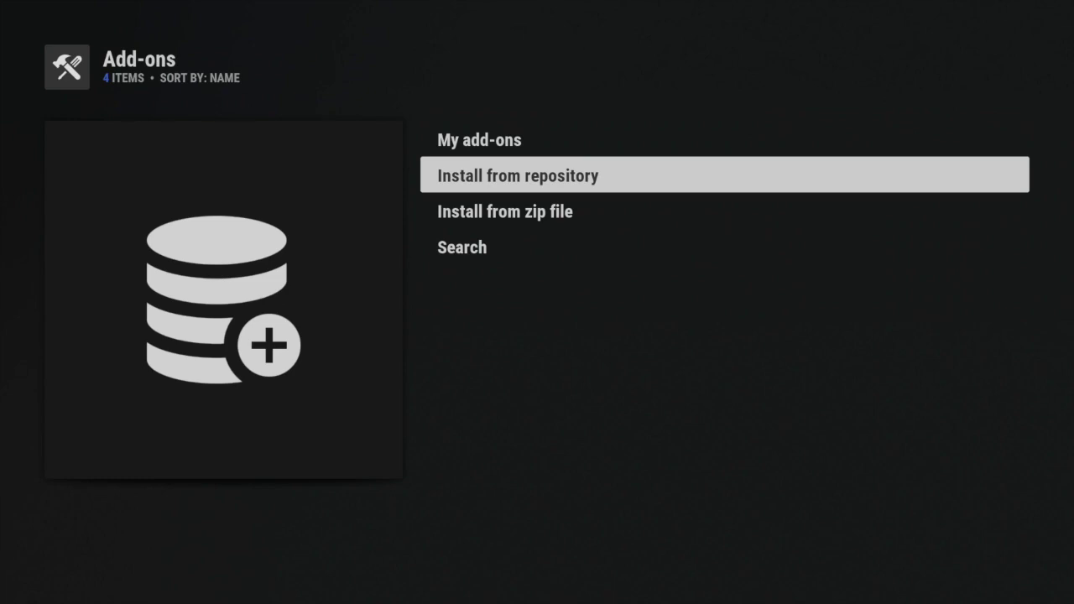
key("Return")
key("Down")
key("Down")
key("Down")
key("Down")
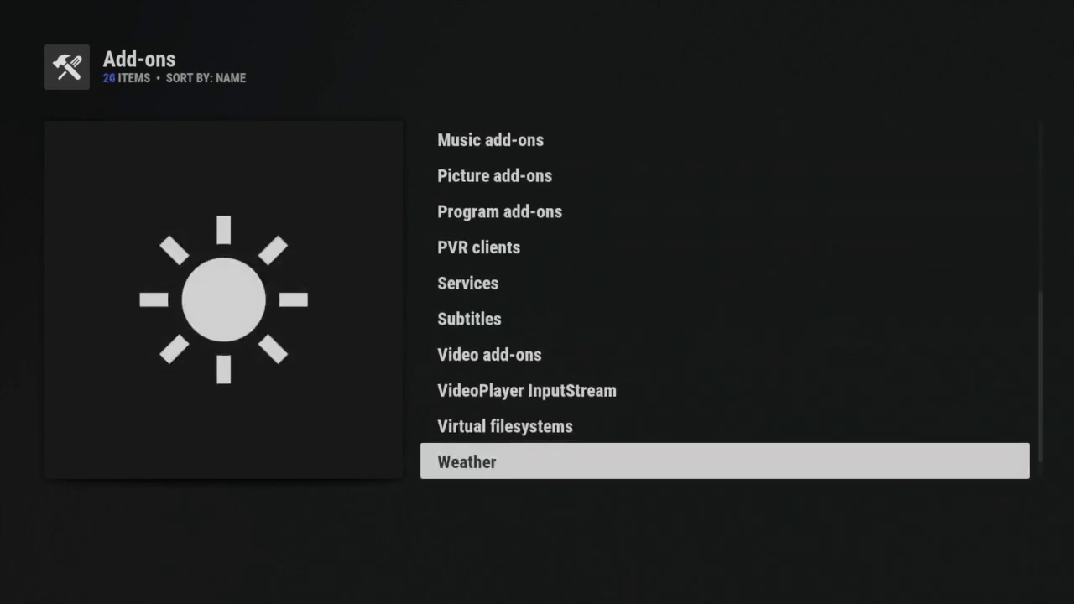
key("Up")
key("Up")
key("Up")
key("Up")
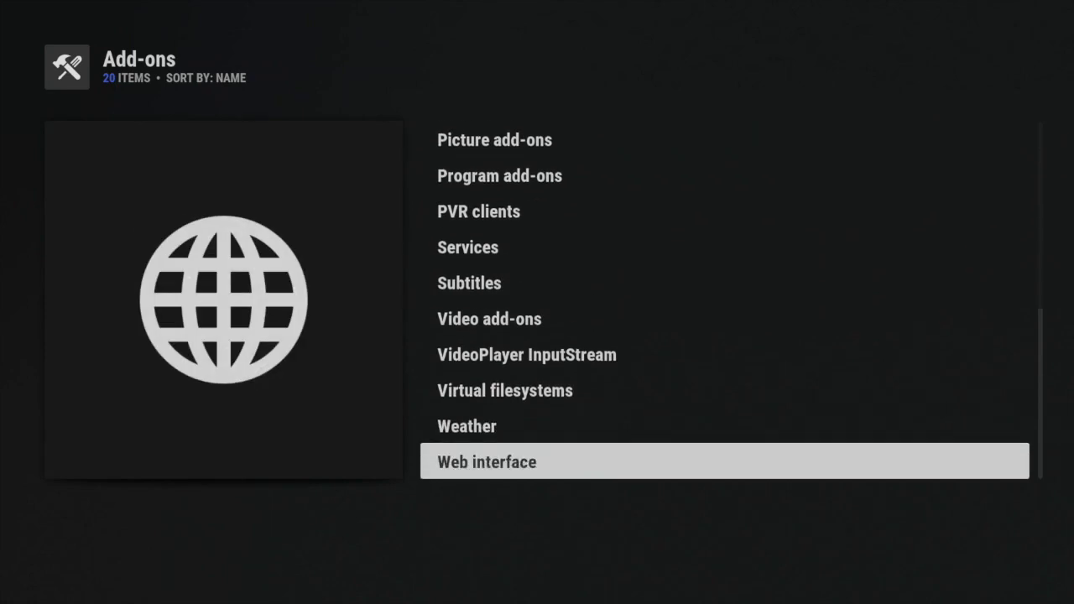
key("Return")
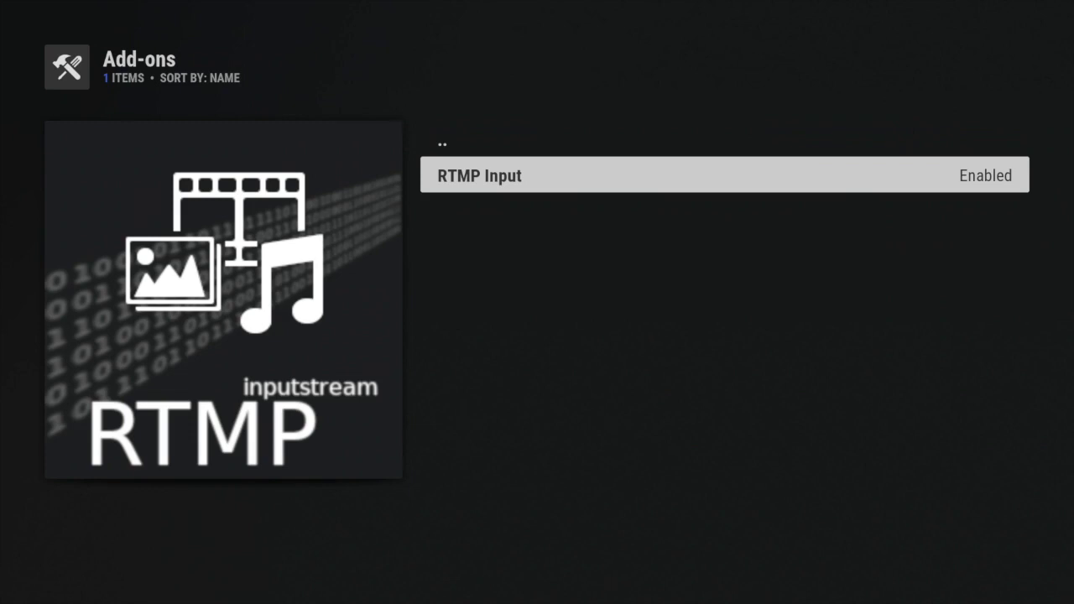
key("BackSpace")
key("BackSpace")
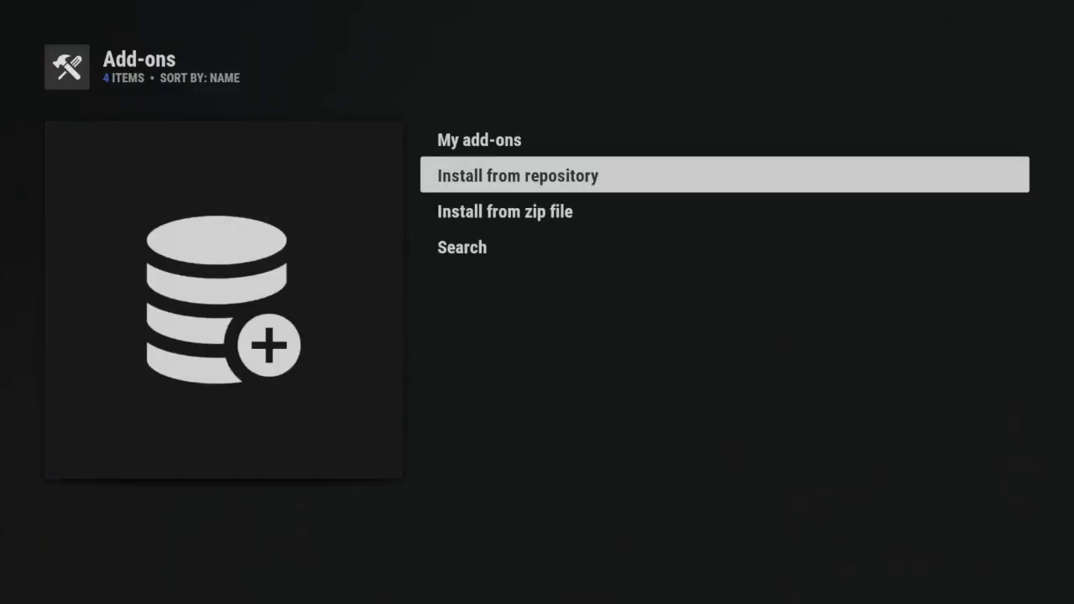
Leave the add-ons and open the Videos category of the Player settings.
key("BackSpace")
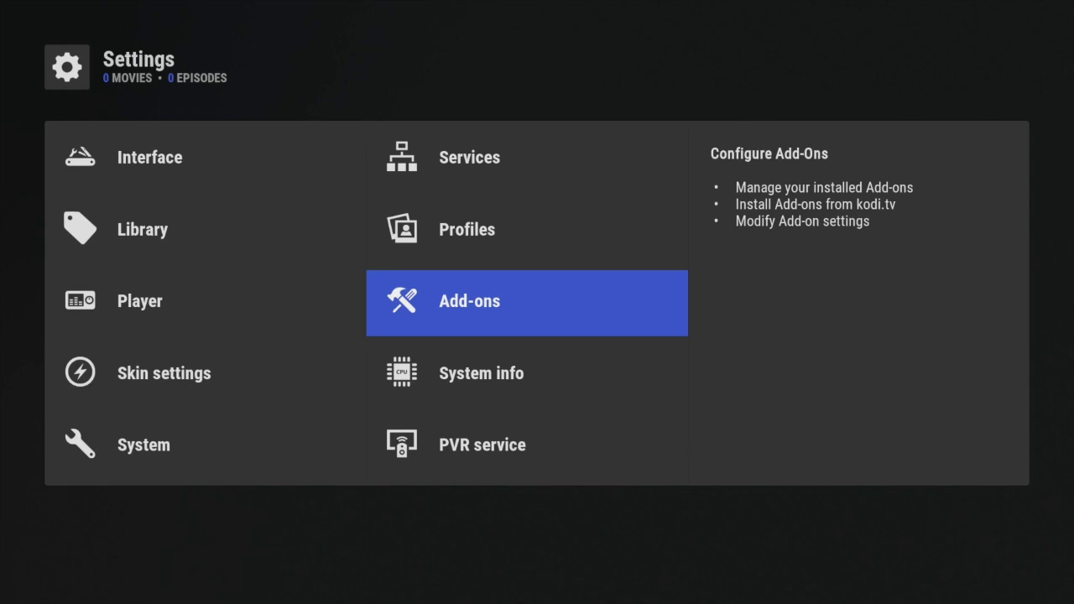
key("Left")
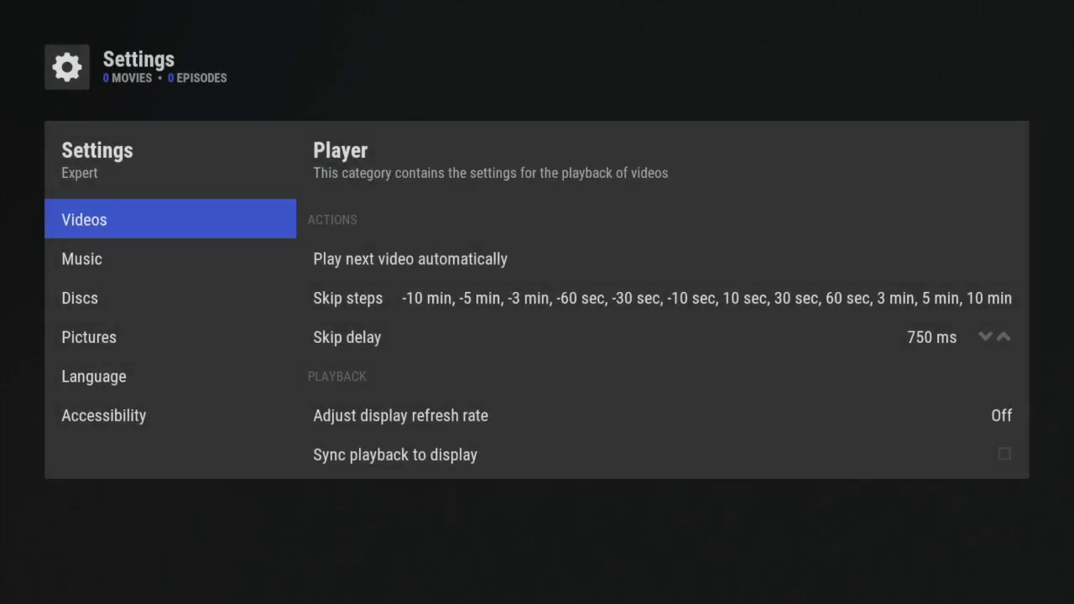
key("Right")
key("Left")
Cycle the settings level through Basic and Advanced back to Expert.
key("Down")
key("Up")
key("Up")
key("Down")
key("Down")
key("Up")
key("Up")
key("Down")
key("Up")
key("Return")
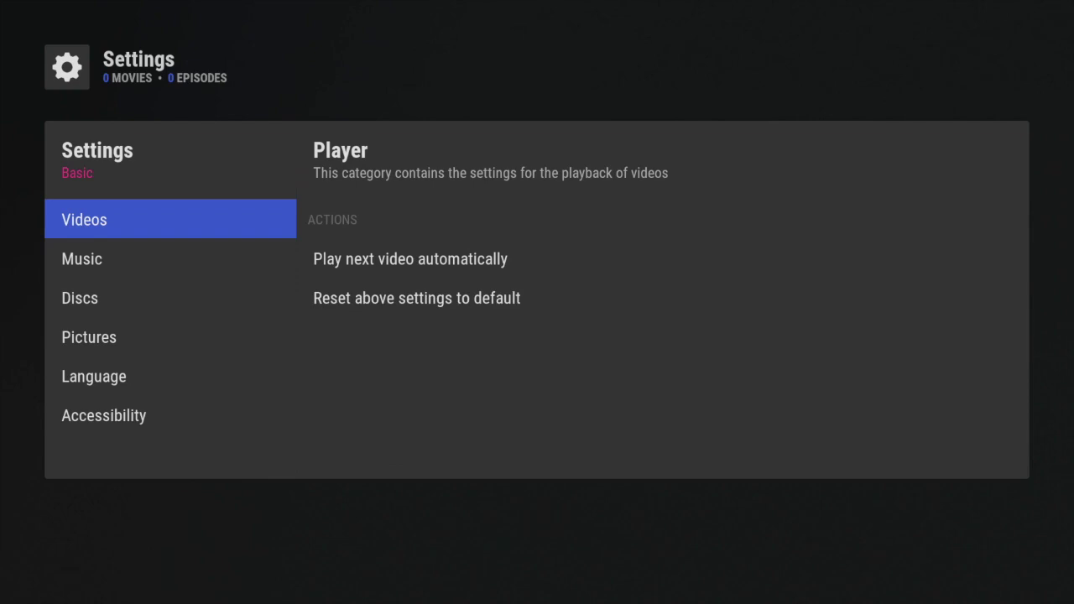
key("Return")
key("Return")
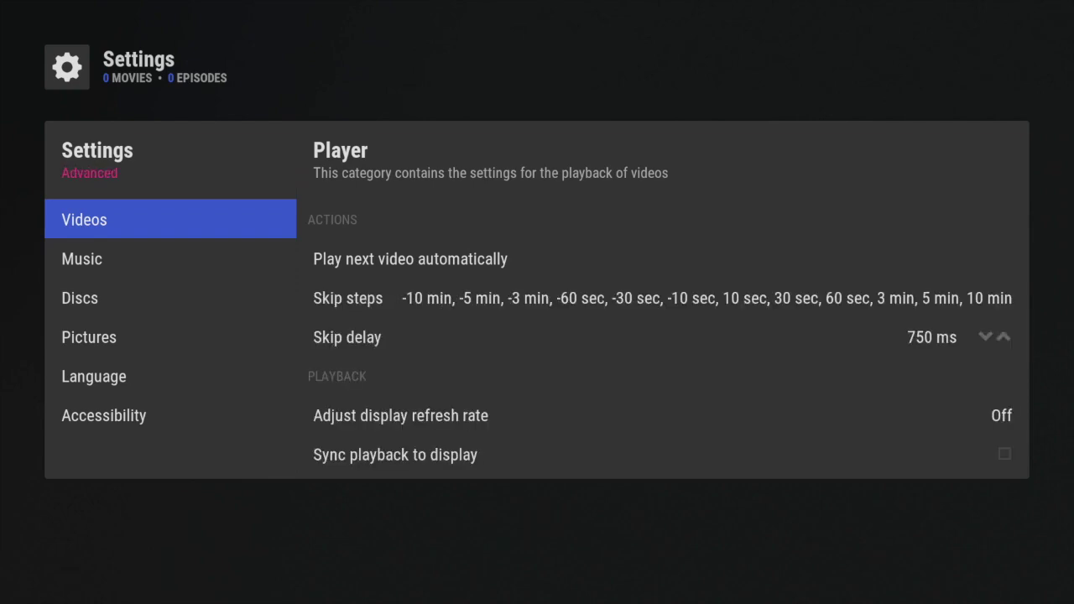
key("Return")
Go through the Expert-level video playback settings as far as the MediaCodec hardware acceleration options under Processing.
key("Down")
key("Up")
key("Right")
key("Down")
key("Down")
key("Down")
key("Down")
key("Down")
key("Down")
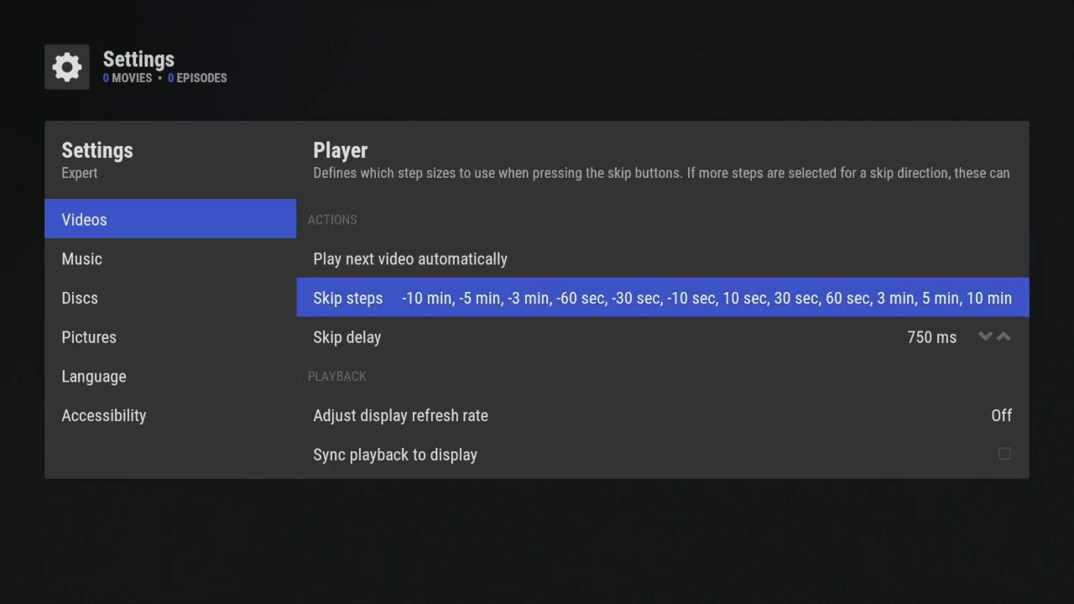
key("Down")
key("Down")
key("Down")
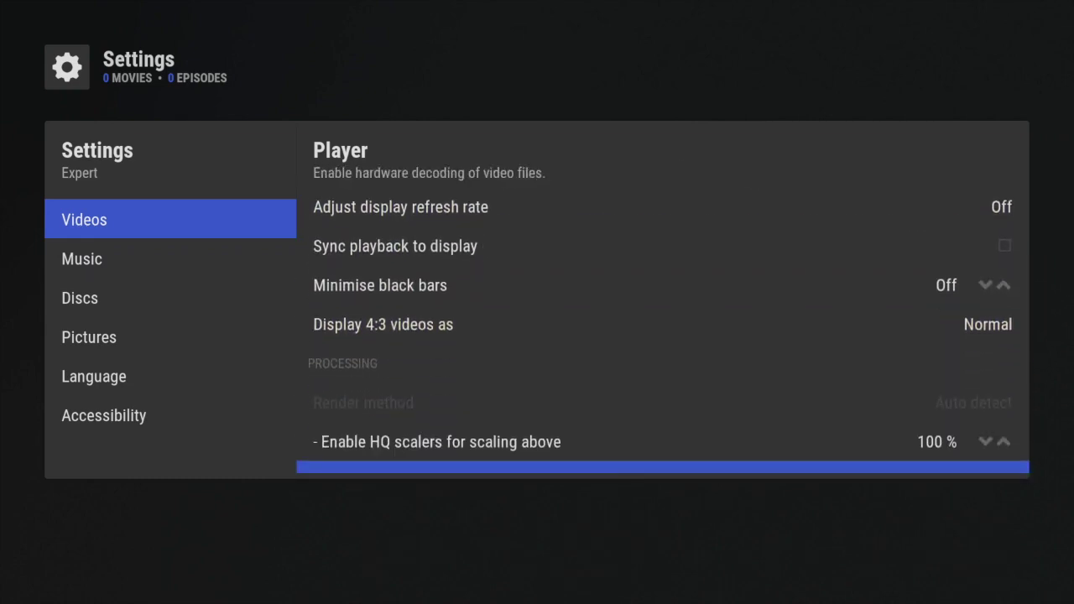
key("Up")
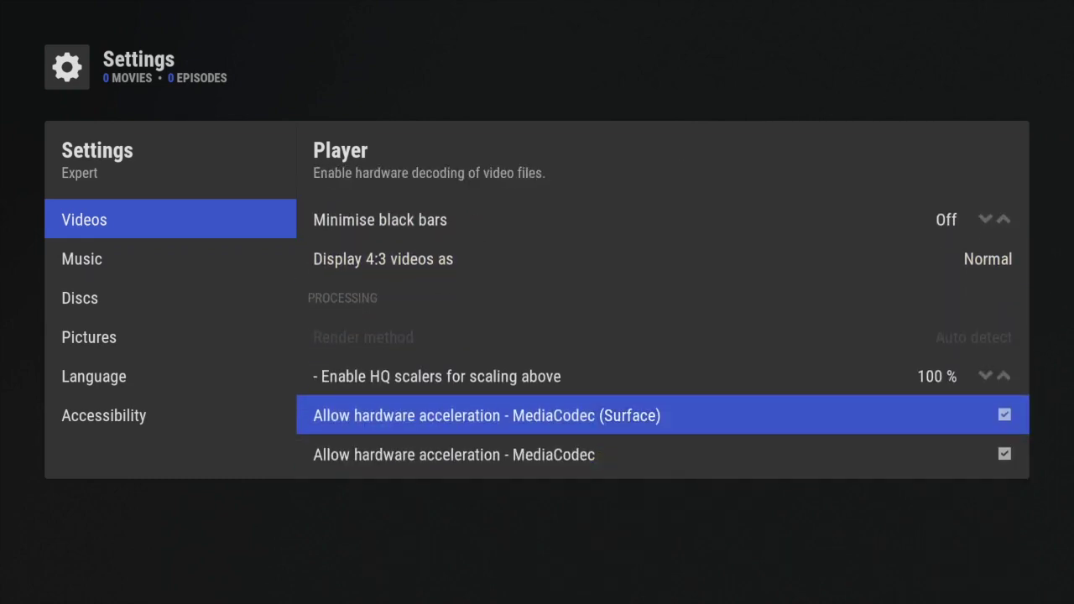
Examine the HQ scalers threshold and the two MediaCodec hardware acceleration settings.
key("Up")
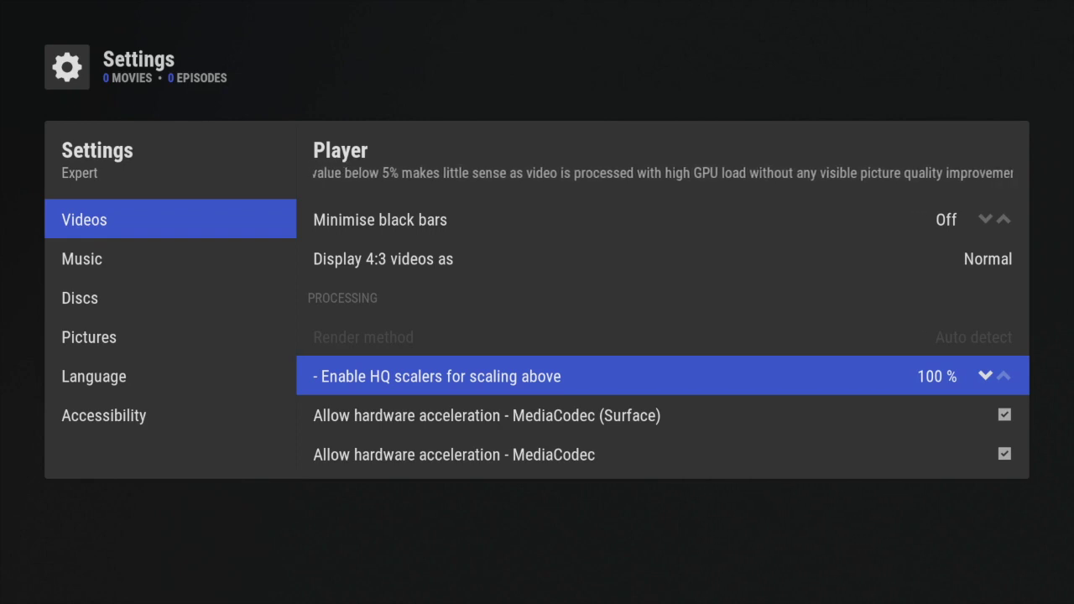
key("Down")
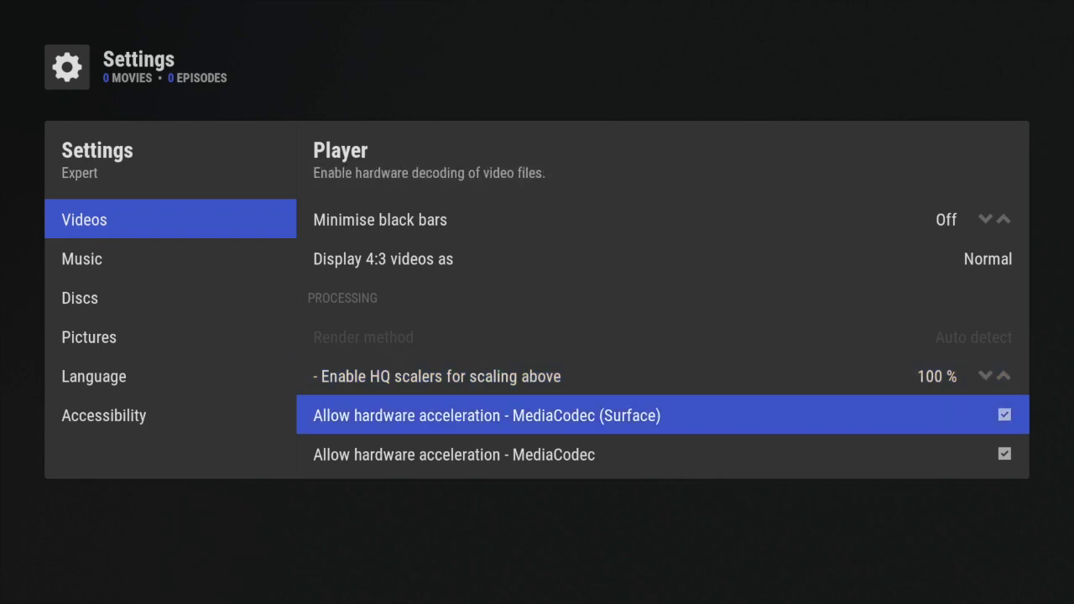
key("Down")
key("Up")
key("Up")
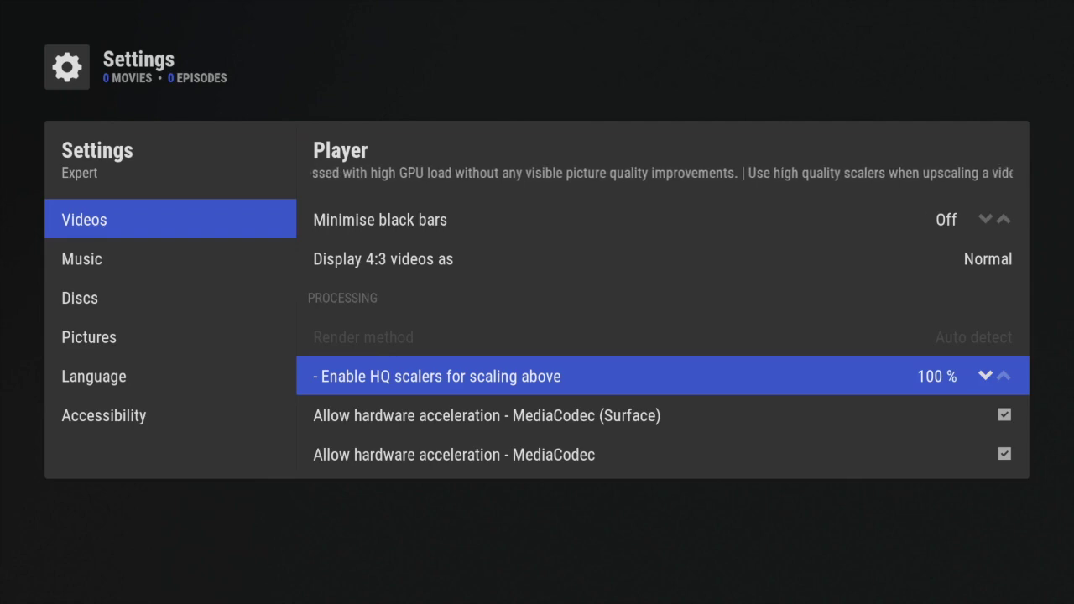
Leave the player settings and open the Maintenance section of the SD Wizard.
key("BackSpace")
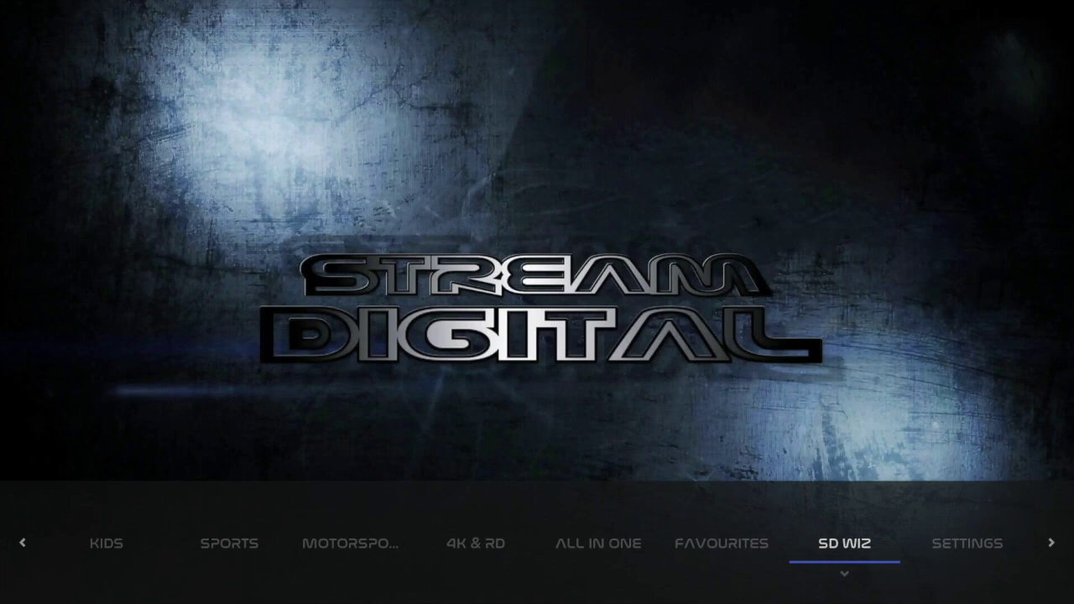
key("Left")
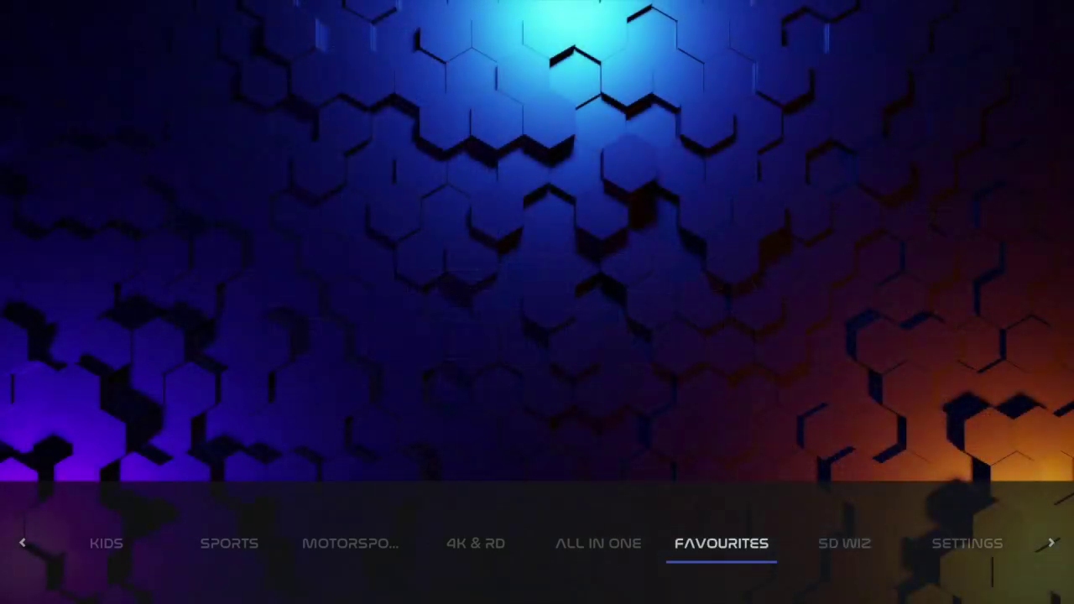
key("Right")
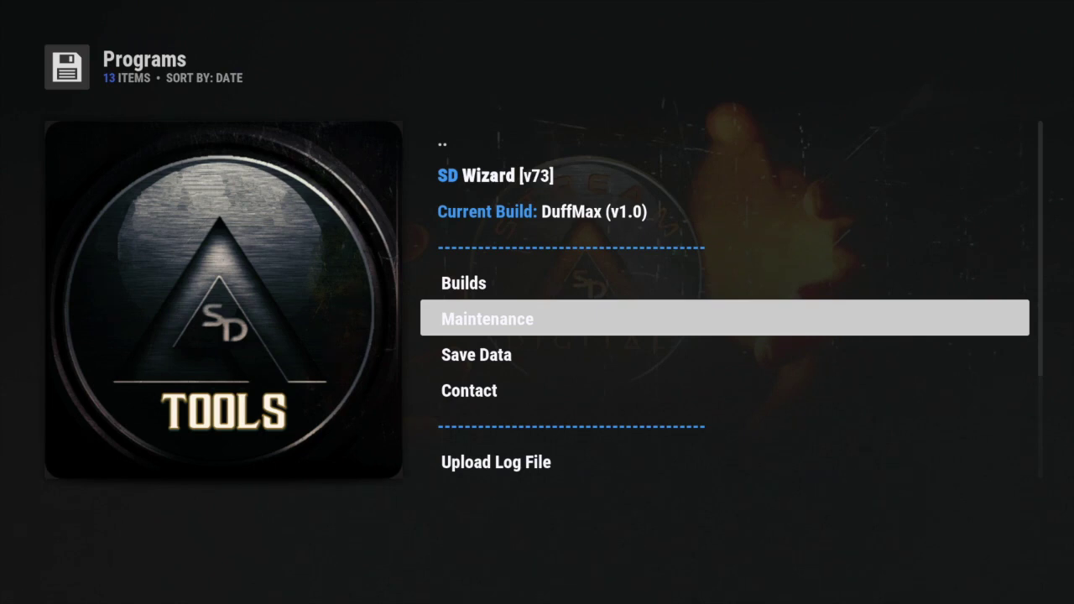
key("Up")
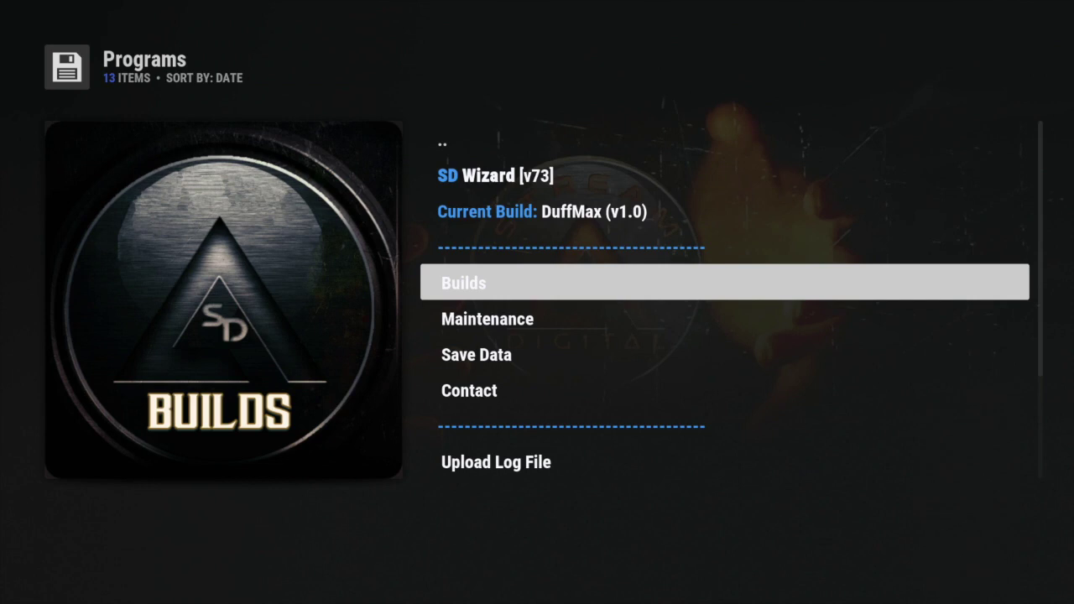
key("Down")
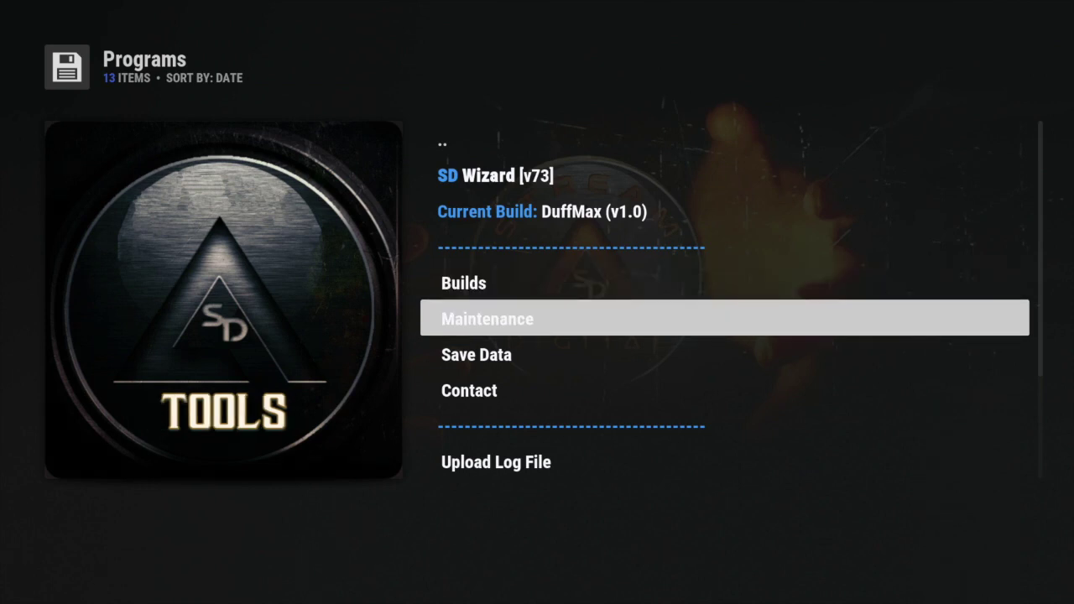
key("Return")
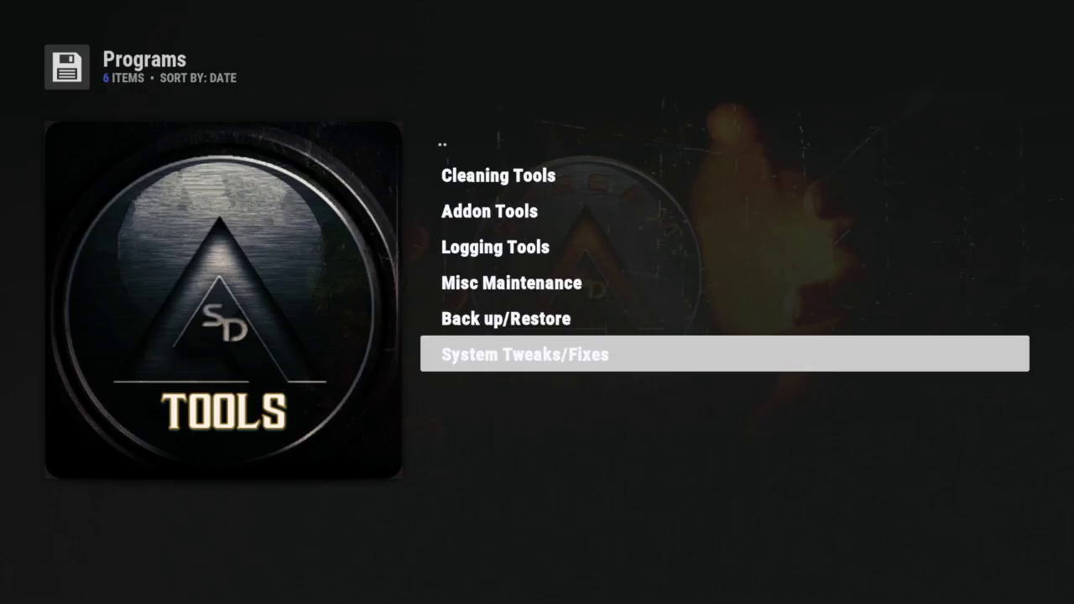
Run Total Clean Up from the Cleaning Tools, clearing the cache, packages, thumbnails and the Archive_Cache folder.
key("Down")
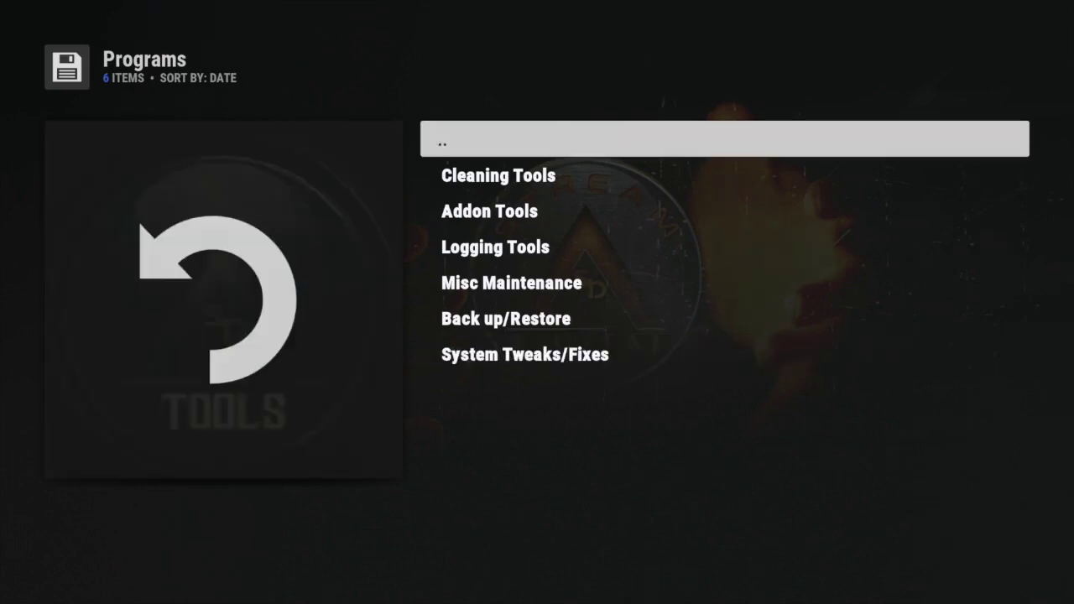
key("Down")
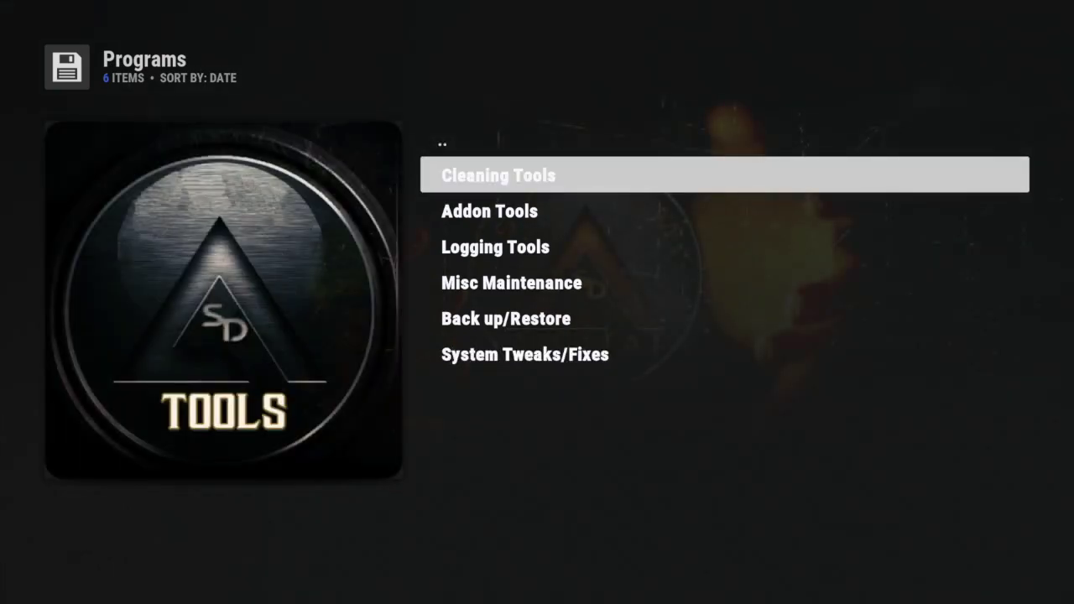
key("Return")
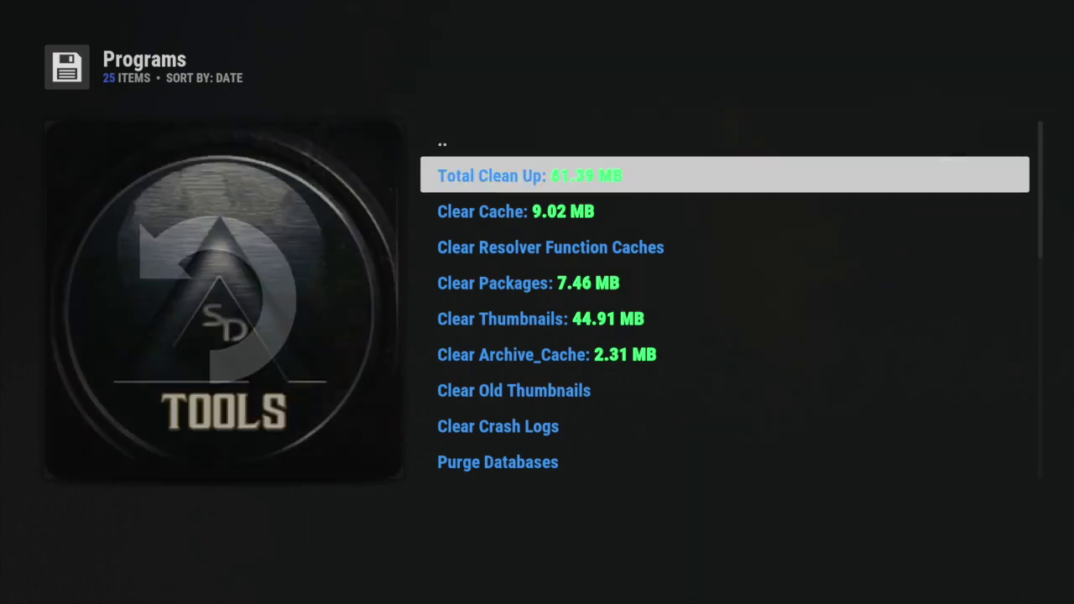
key("Return")
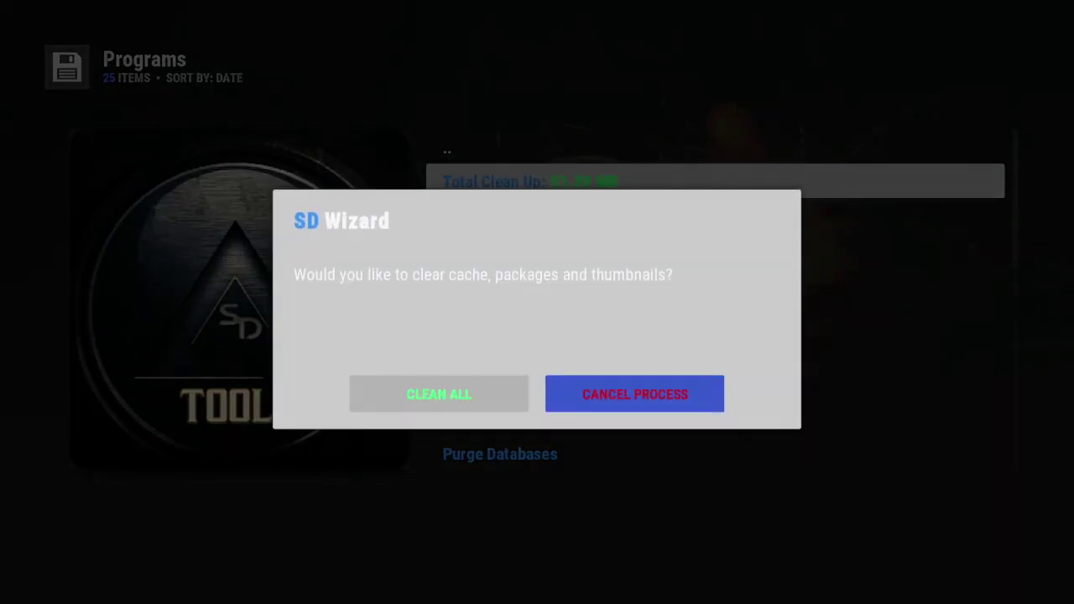
key("Left")
key("Return")
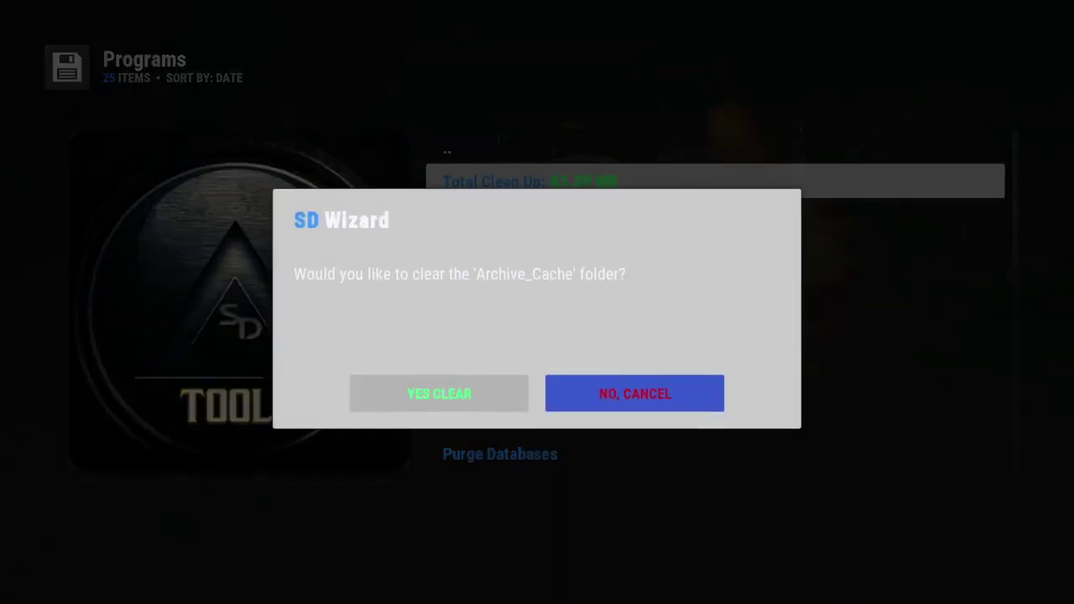
key("Left")
key("Return")
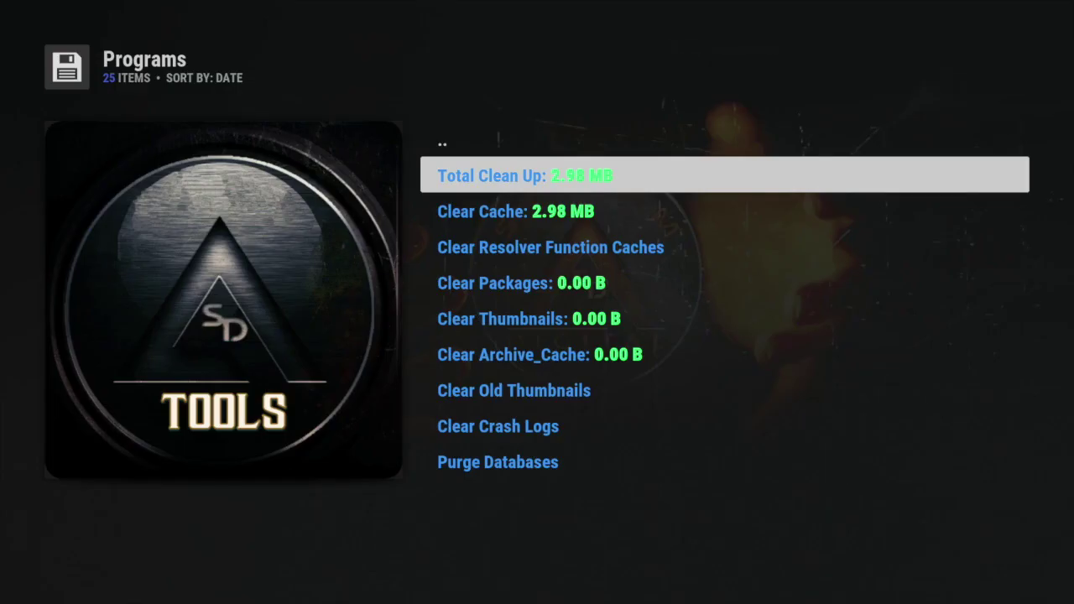
Return to the maintenance list and open Advanced Settings under System Tweaks/Fixes.
key("BackSpace")
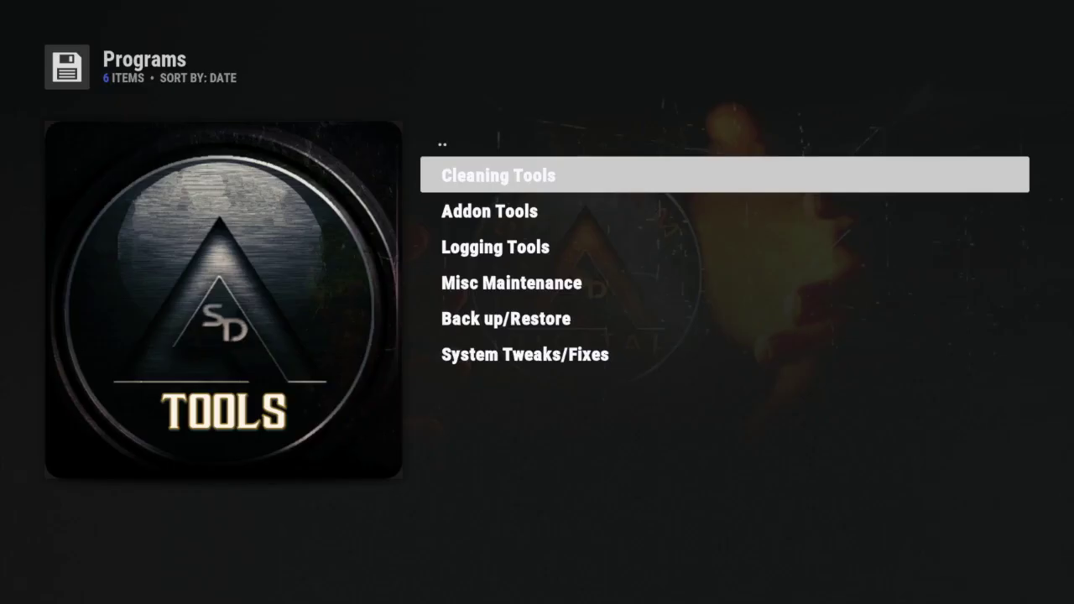
key("Down")
key("Down")
key("Down")
key("Down")
key("Down")
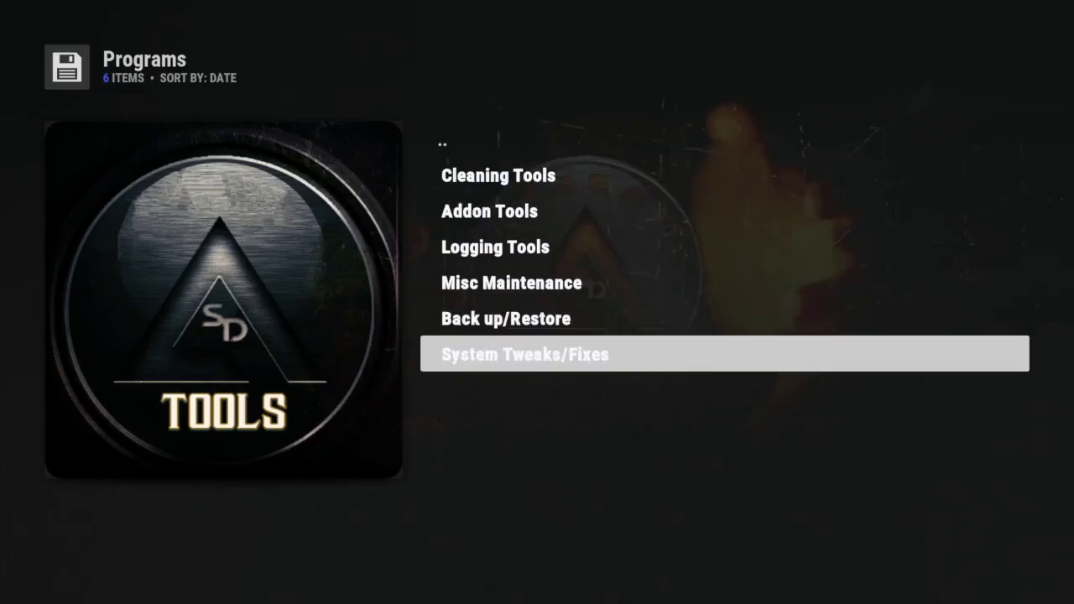
key("Return")
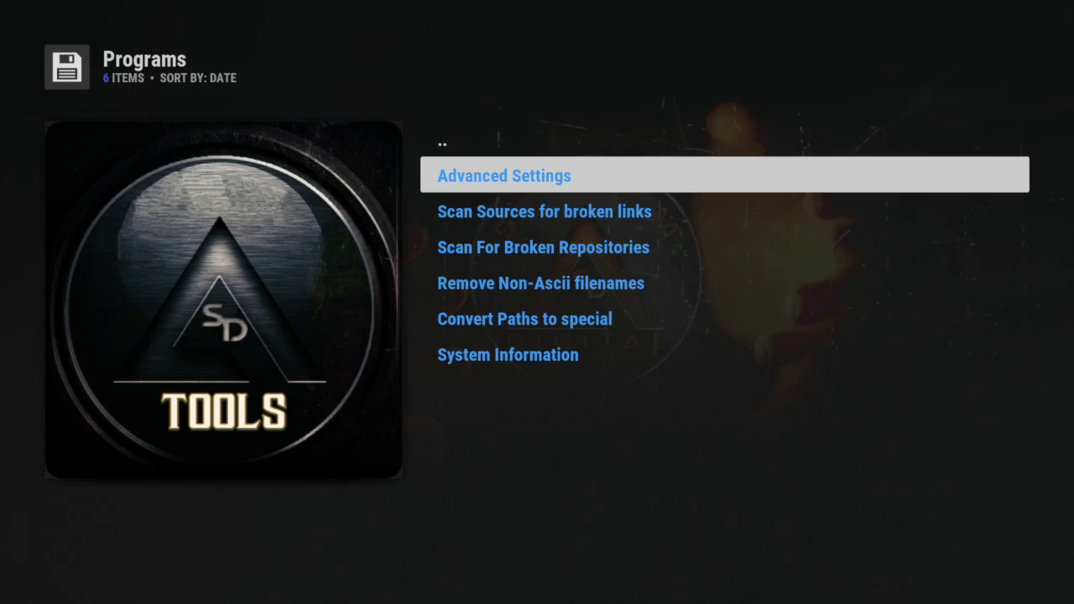
key("Return")
Look over the advancedsettings.xml options and open Cache & Network Presets.
key("Down")
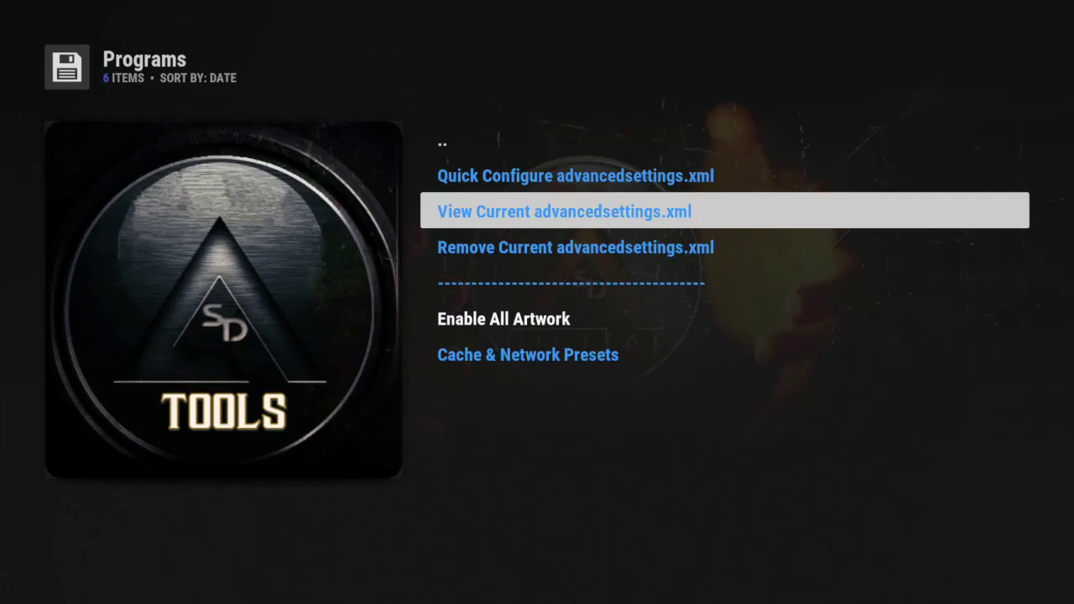
key("Up")
key("Down")
key("Down")
key("Down")
key("Down")
key("Down")
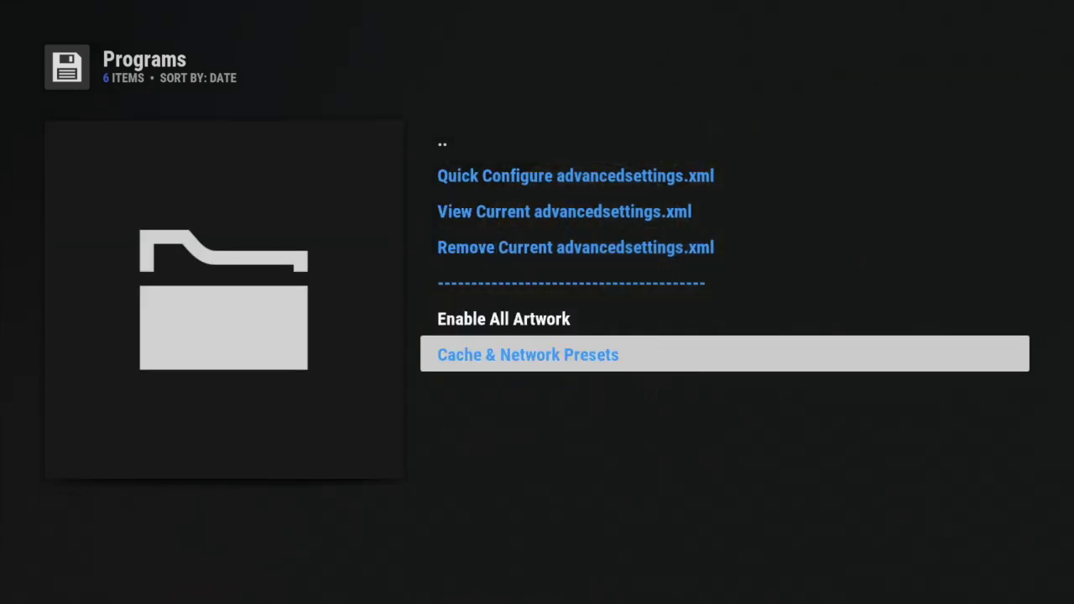
key("Return")
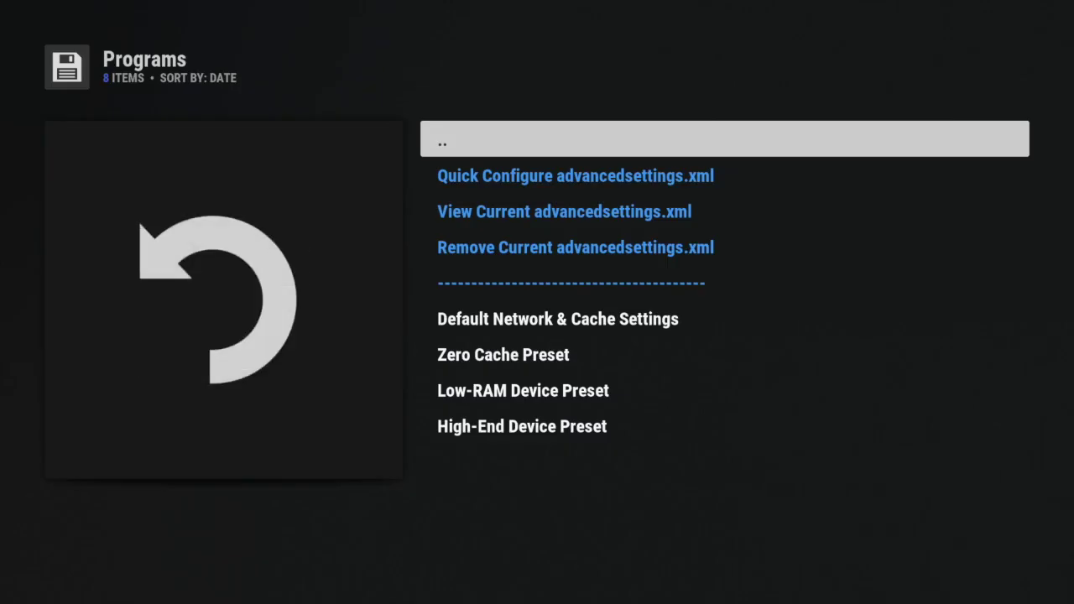
Review the available cache presets: Zero Cache, Low-RAM Device and High-End Device.
key("Down")
key("Down")
key("Down")
key("Down")
key("Down")
key("Down")
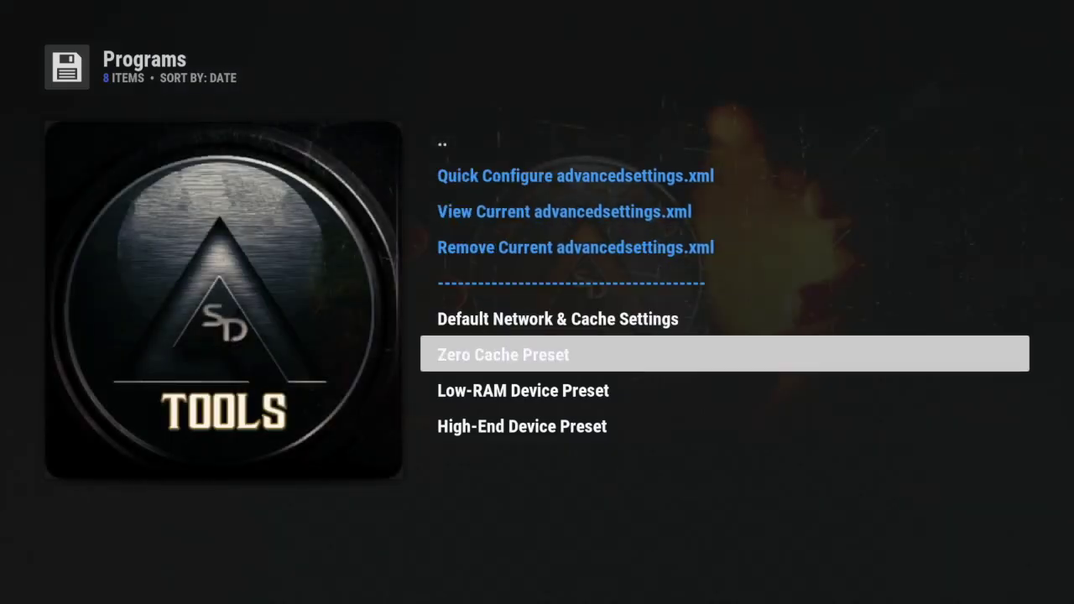
key("Down")
key("Down")
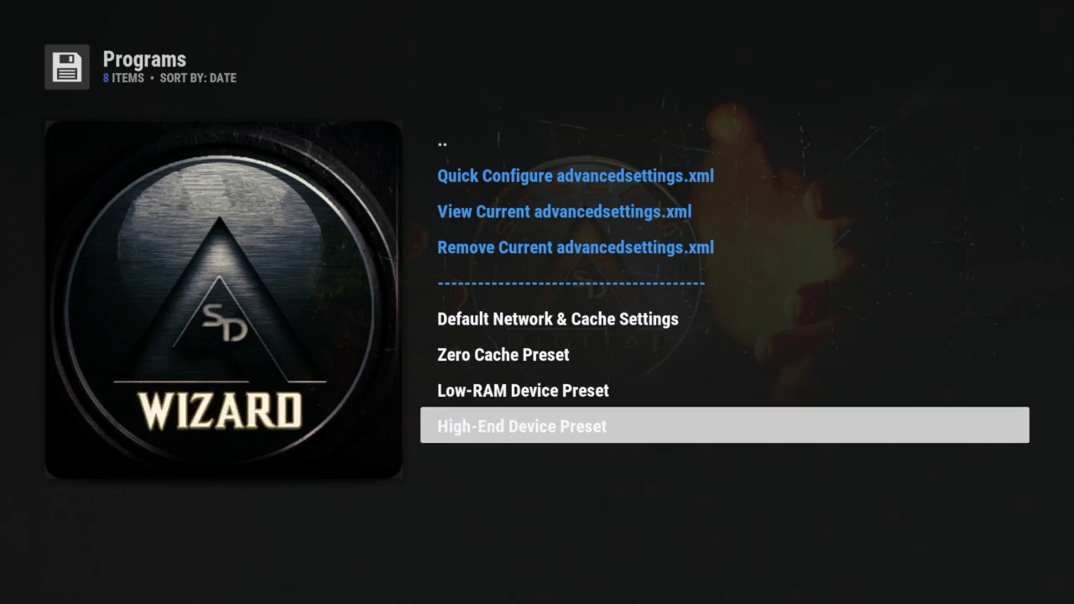
key("Up")
key("Up")
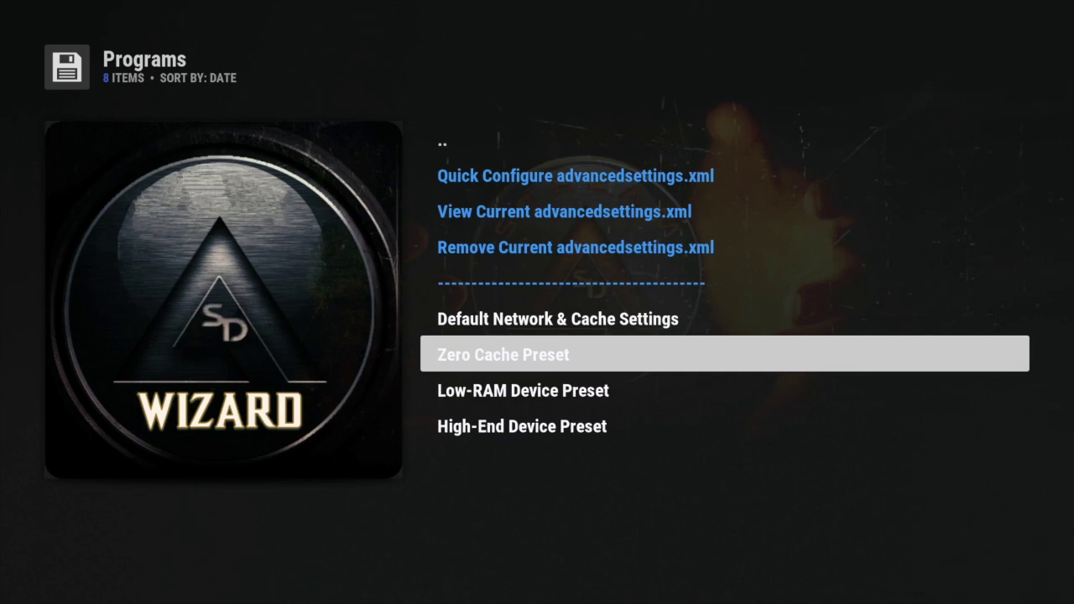
Start applying Default Network & Cache Settings, and cancel overwriting the current Advanced Settings.
key("Up")
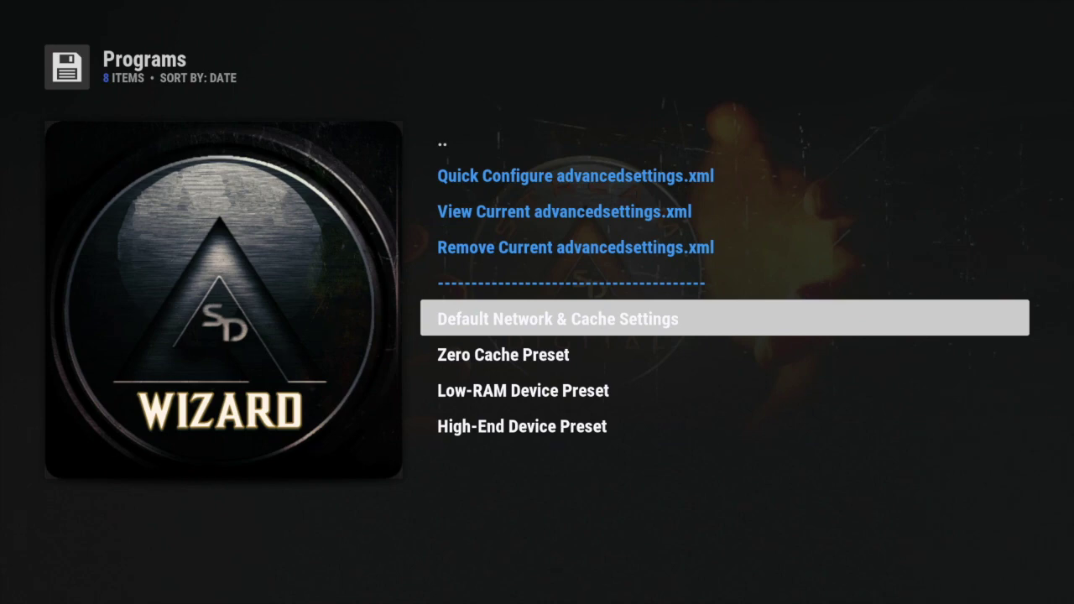
key("Return")
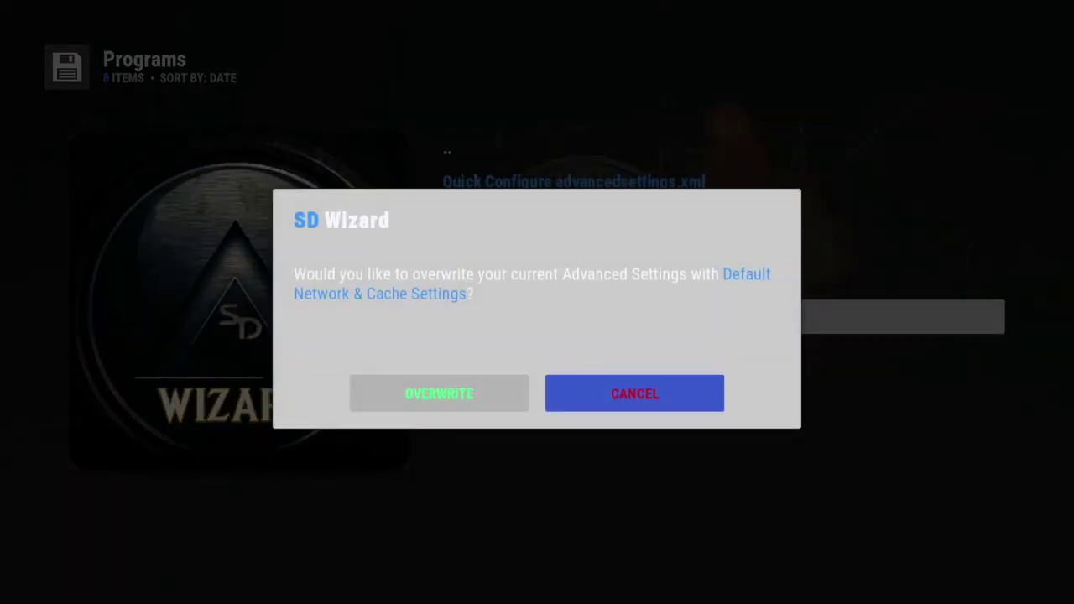
key("Return")
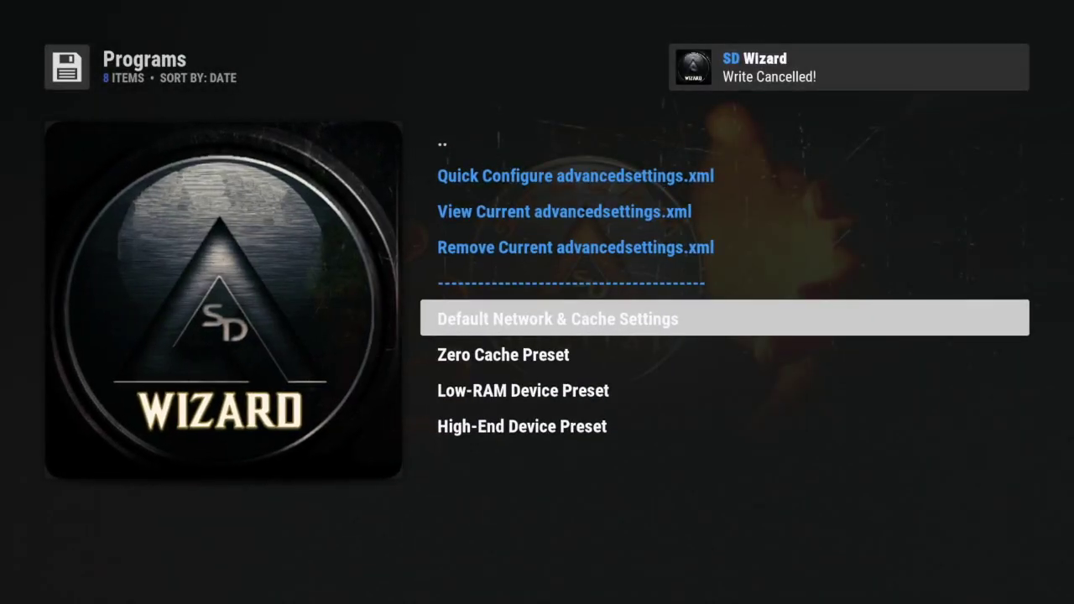
Compare the listed presets from Default Network & Cache Settings through High-End Device Preset, ending back on the default entry.
key("Up")
key("Up")
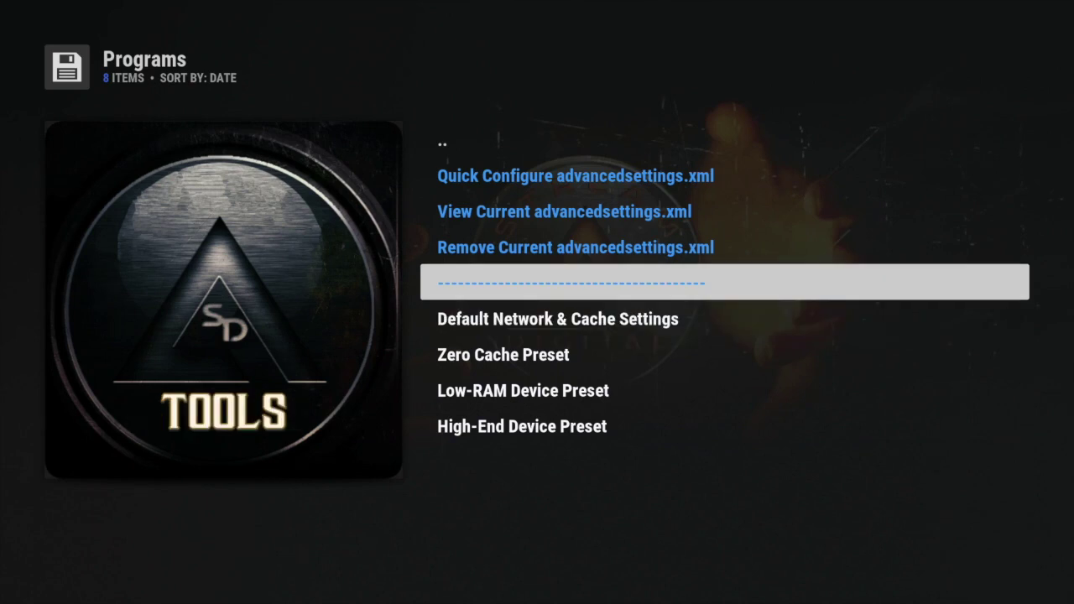
key("Down")
key("Down")
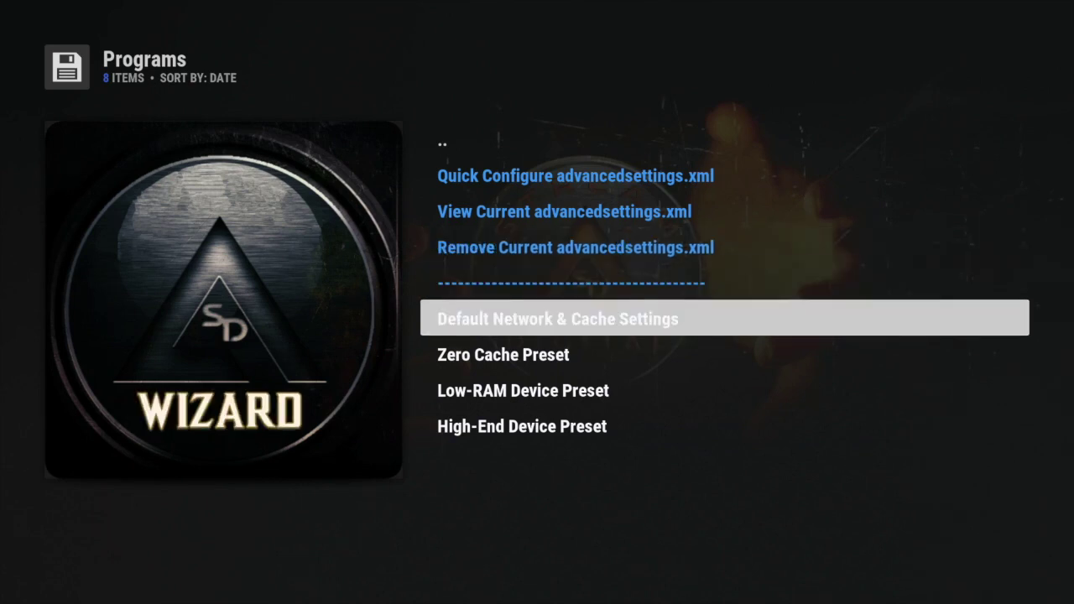
key("Down")
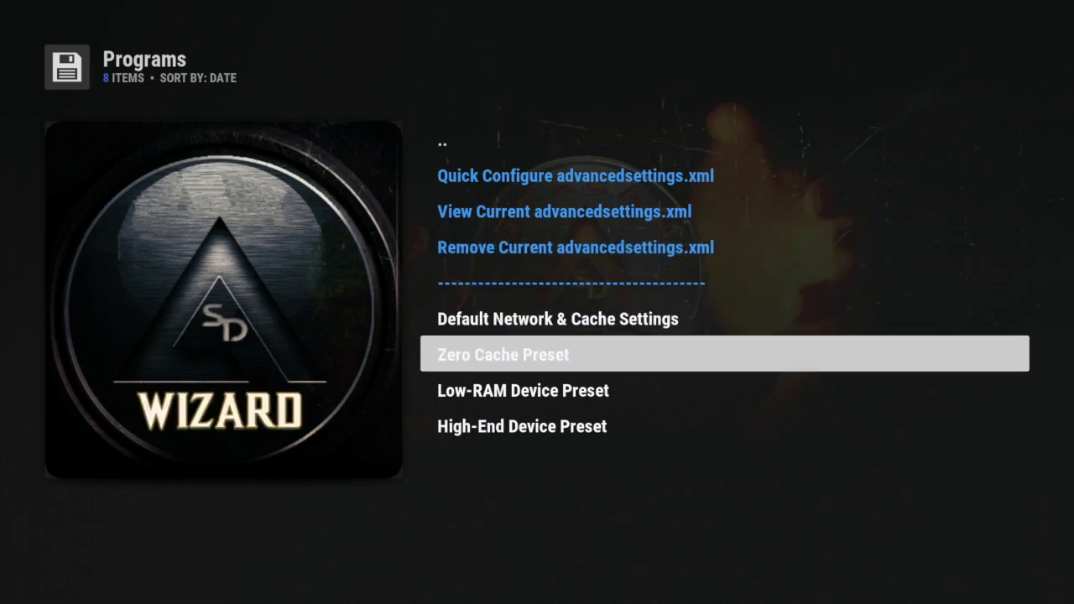
key("Down")
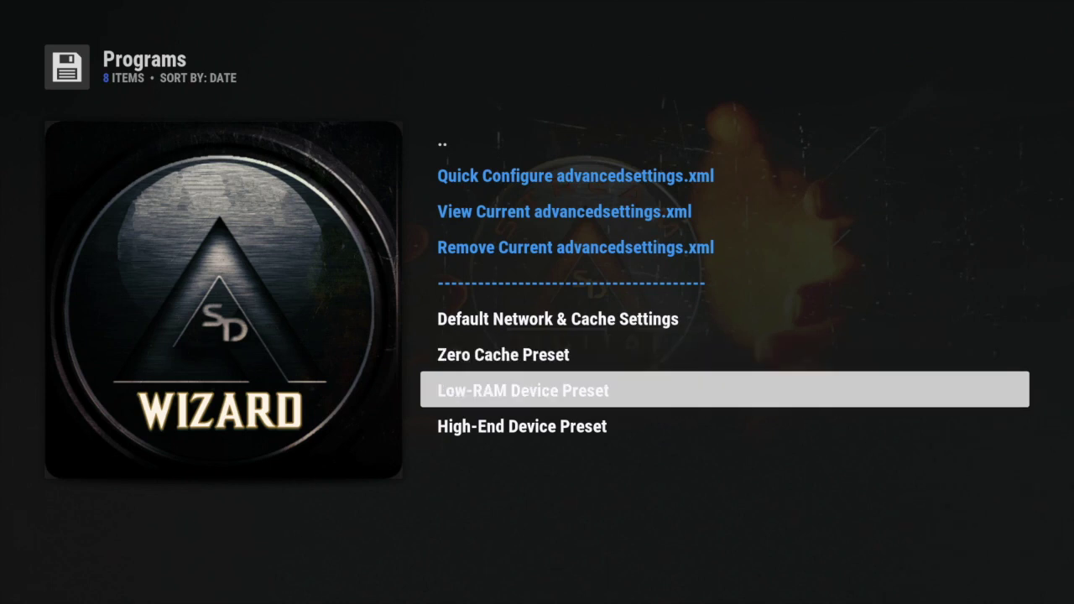
key("Down")
key("Up")
key("Up")
key("Up")
key("Up")
key("Up")
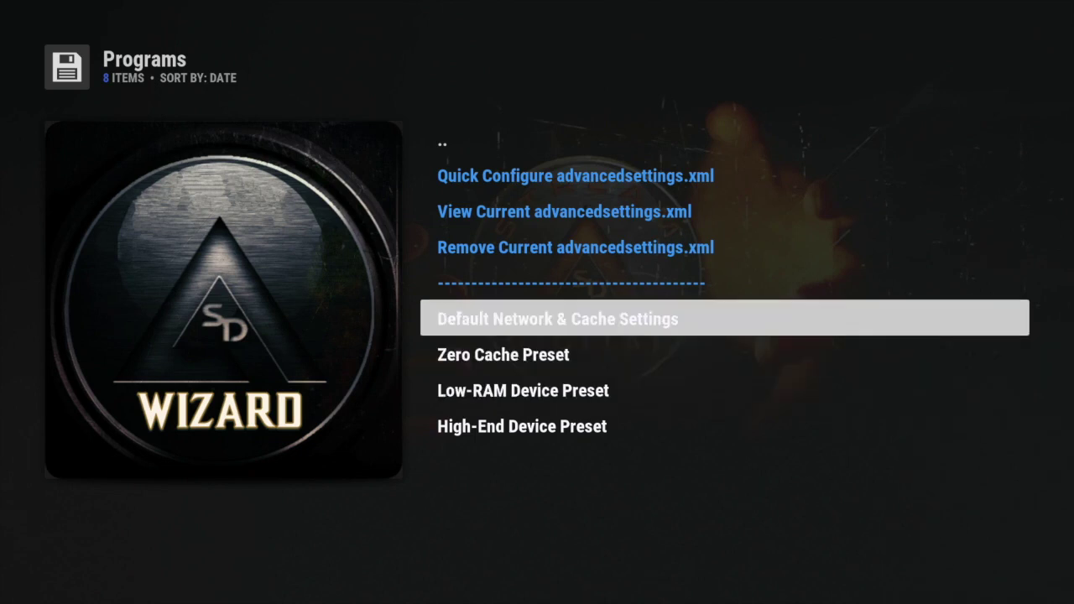
Leave the advancedsettings.xml presets and back out through the maintenance tools and SD Wizard to the home screen.
key("Up")
key("Up")
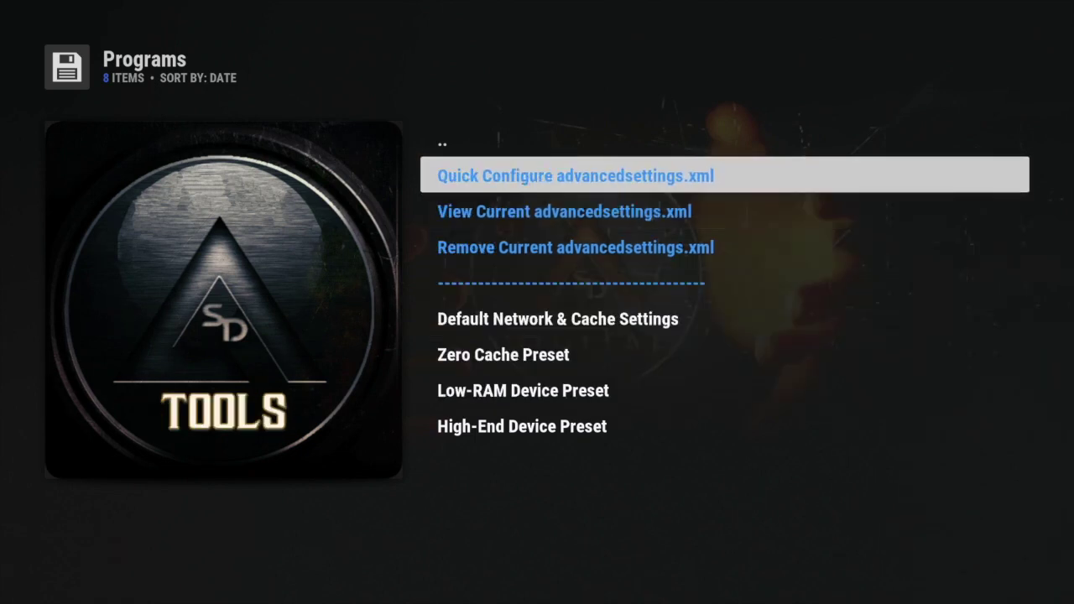
key("Down")
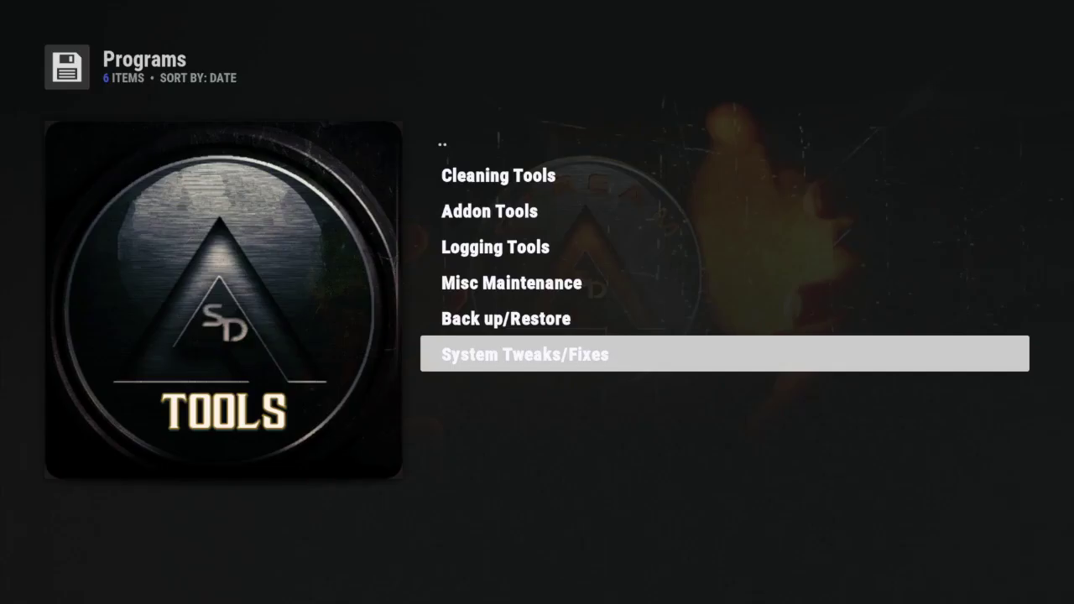
key("Down")
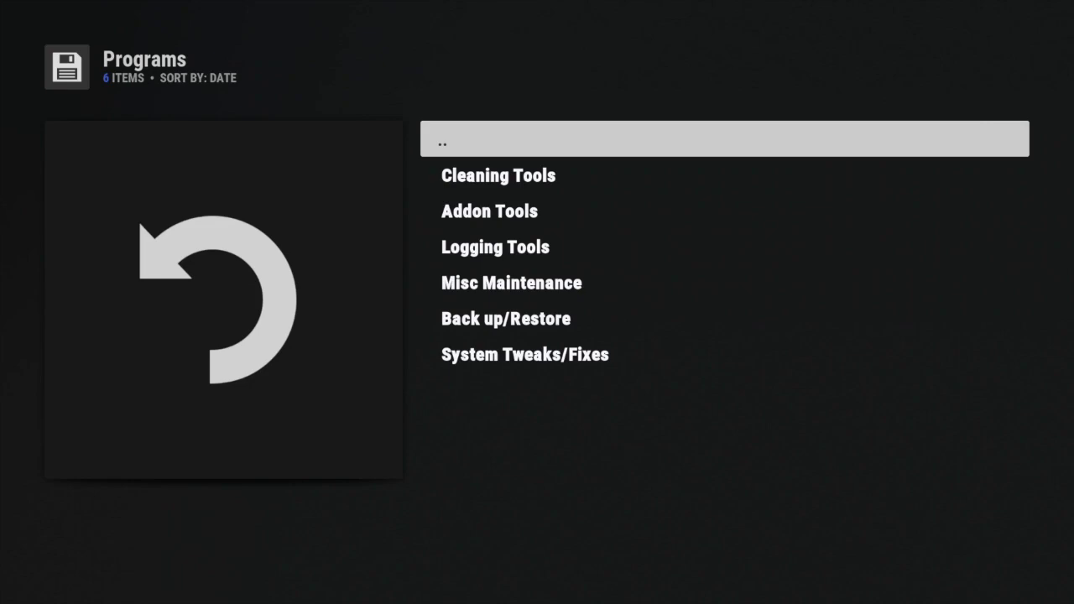
key("Return")
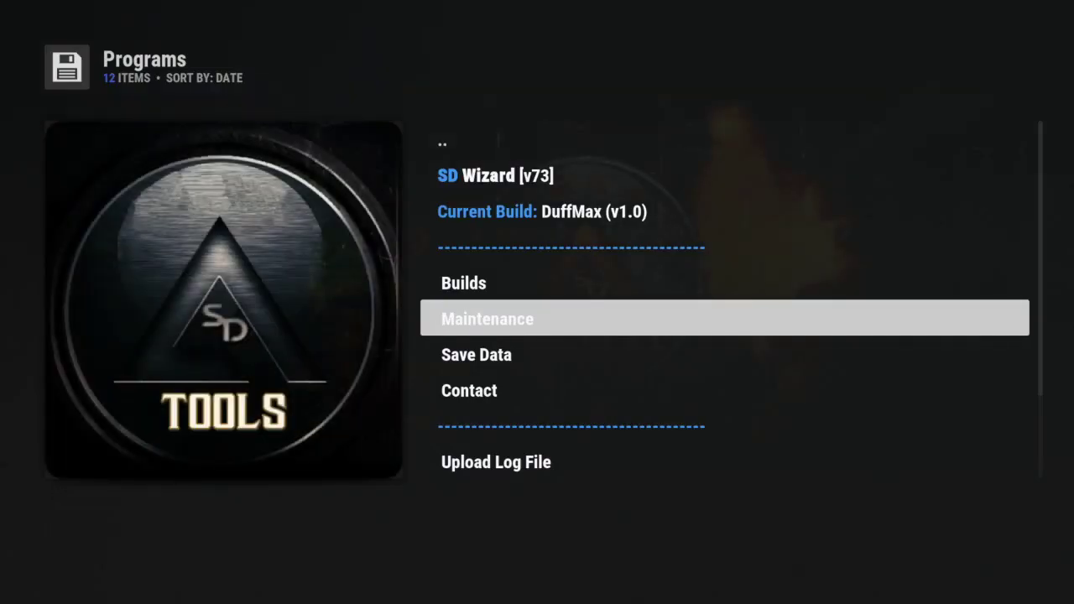
key("Escape")
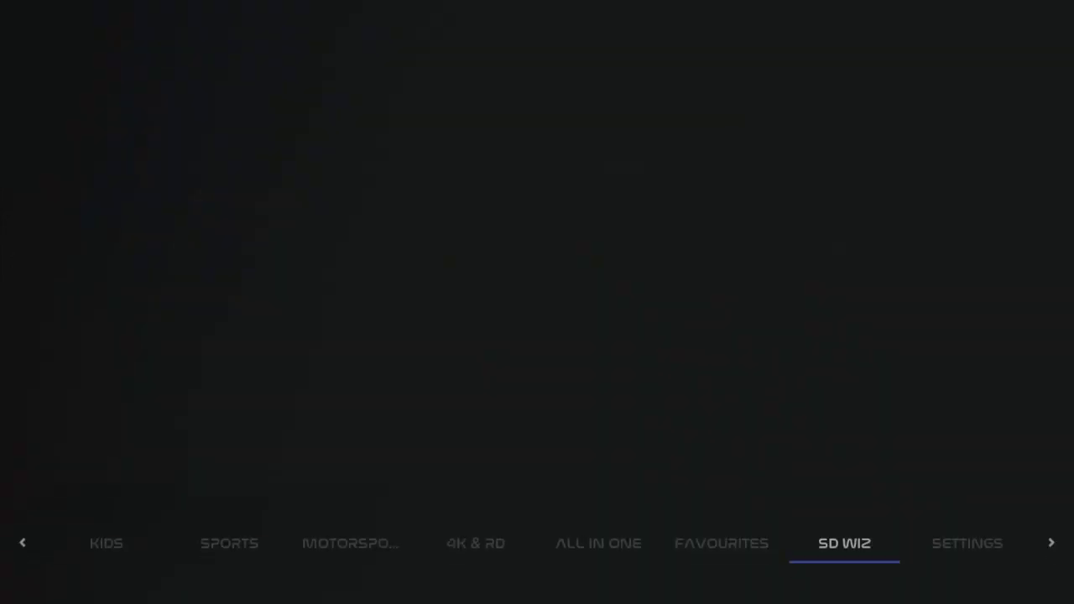
Open the Interface category of the Kodi settings from the home screen.
key("Right")
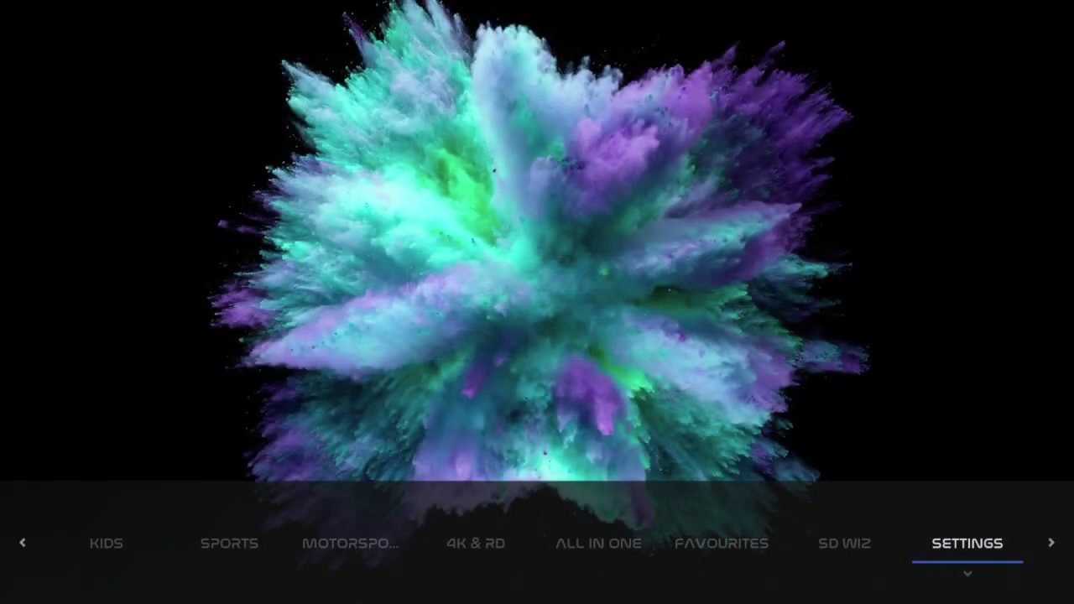
key("Return")
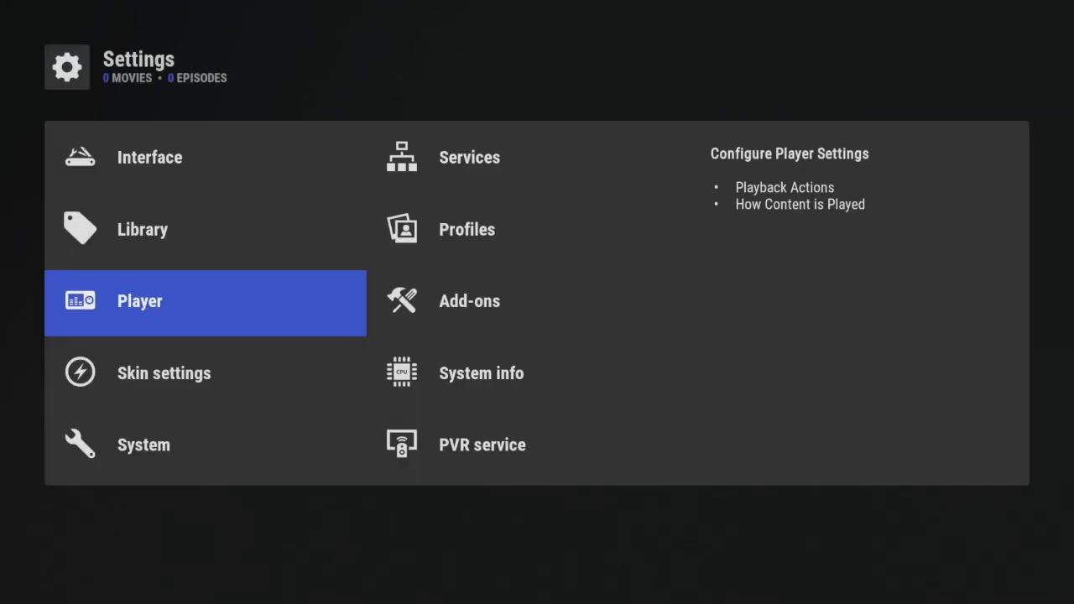
key("Up")
key("Up")
key("Return")
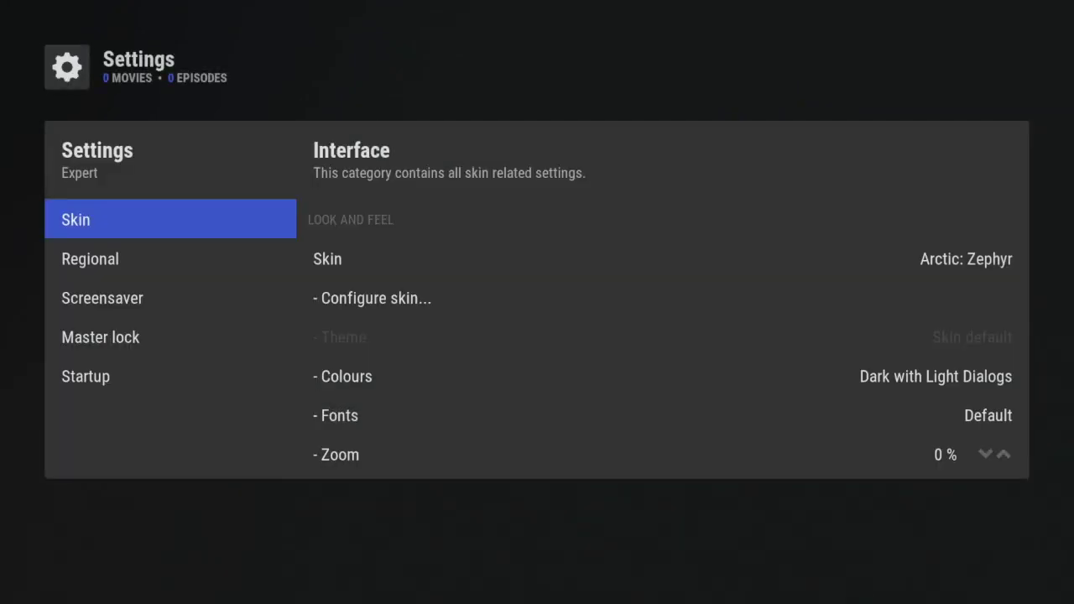
Change the Arctic: Zephyr skin's colours to Skin default and return to the home screen.
key("Right")
key("Down")
key("Down")
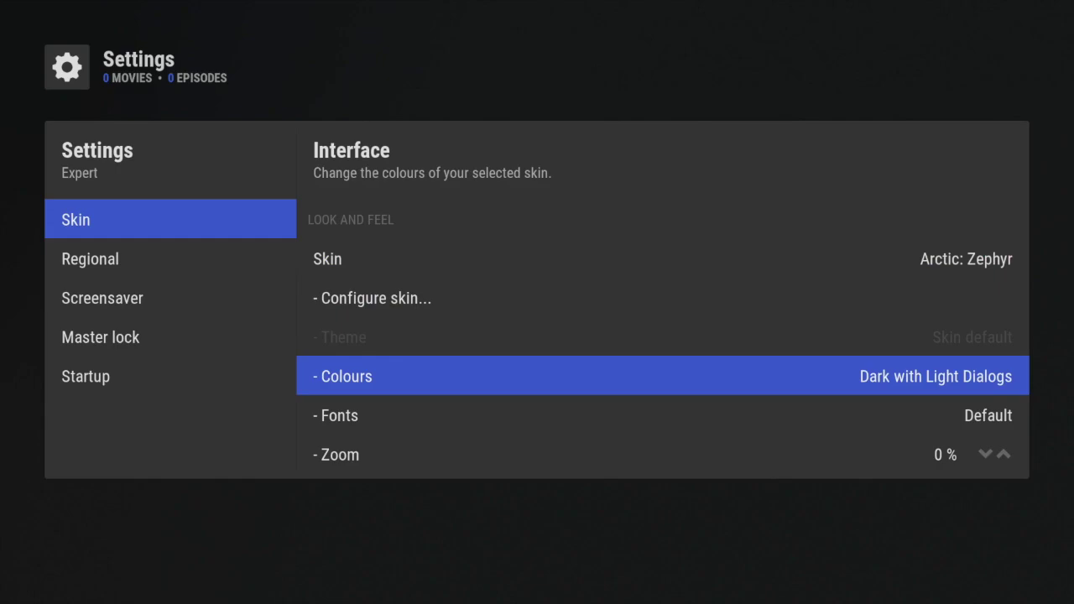
key("Return")
key("Up")
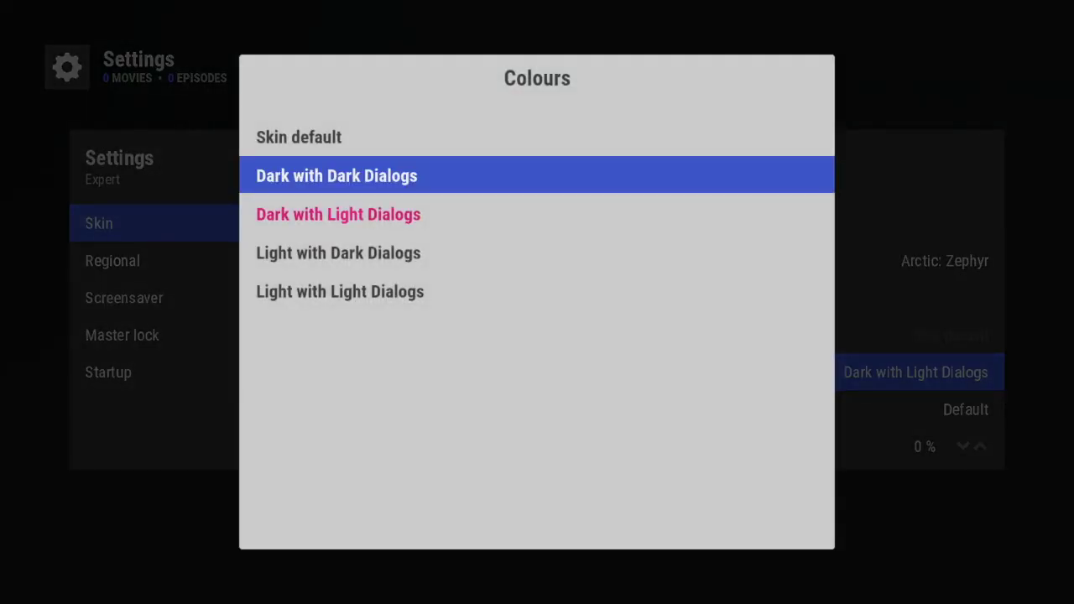
key("Up")
key("Return")
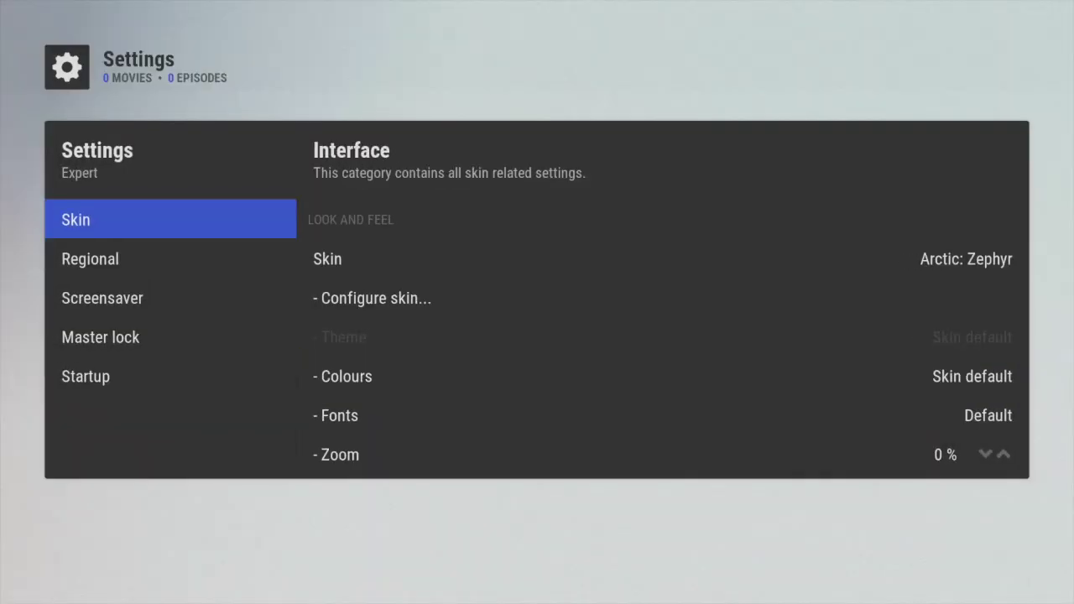
key("Escape")
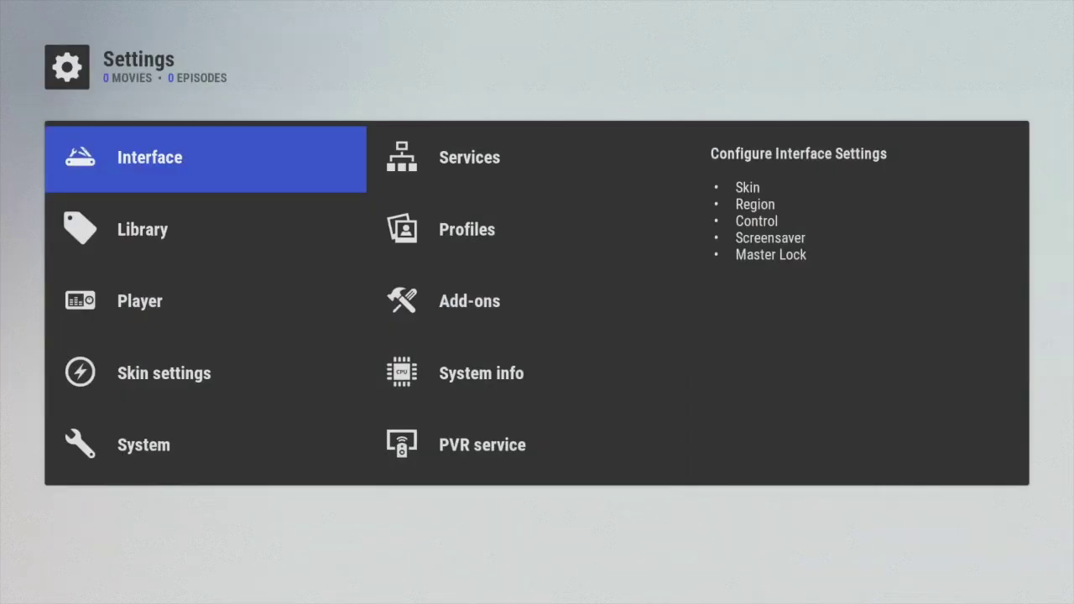
key("Escape")
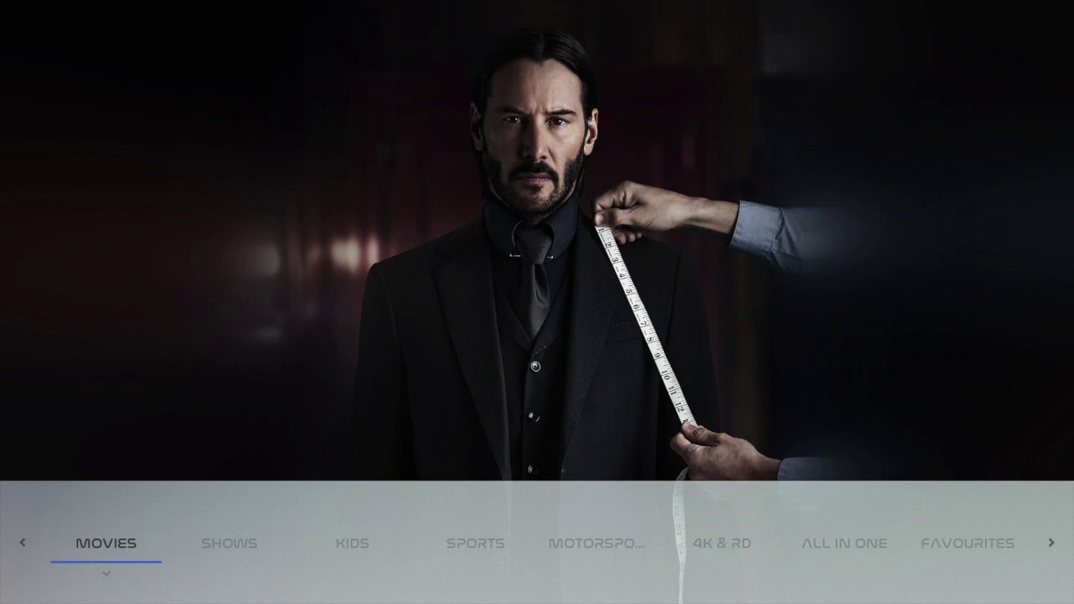
Reopen the Interface settings from the home screen and go to the skin's look and feel options.
key("Right")
key("Right")
key("Right")
key("Right")
key("Right")
key("Right")
key("Right")
key("Right")
key("Right")
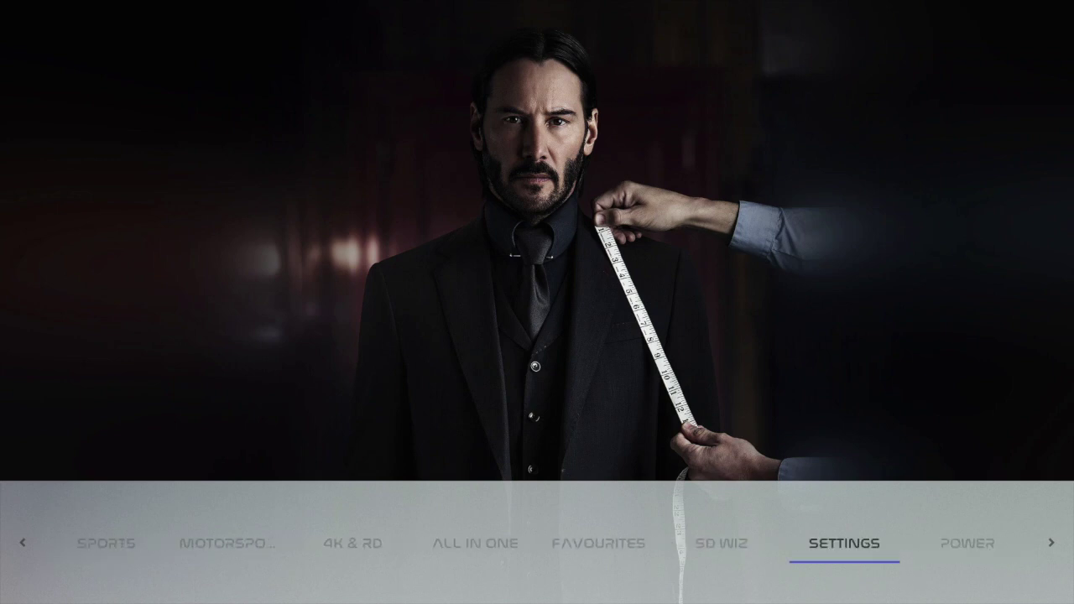
key("Return")
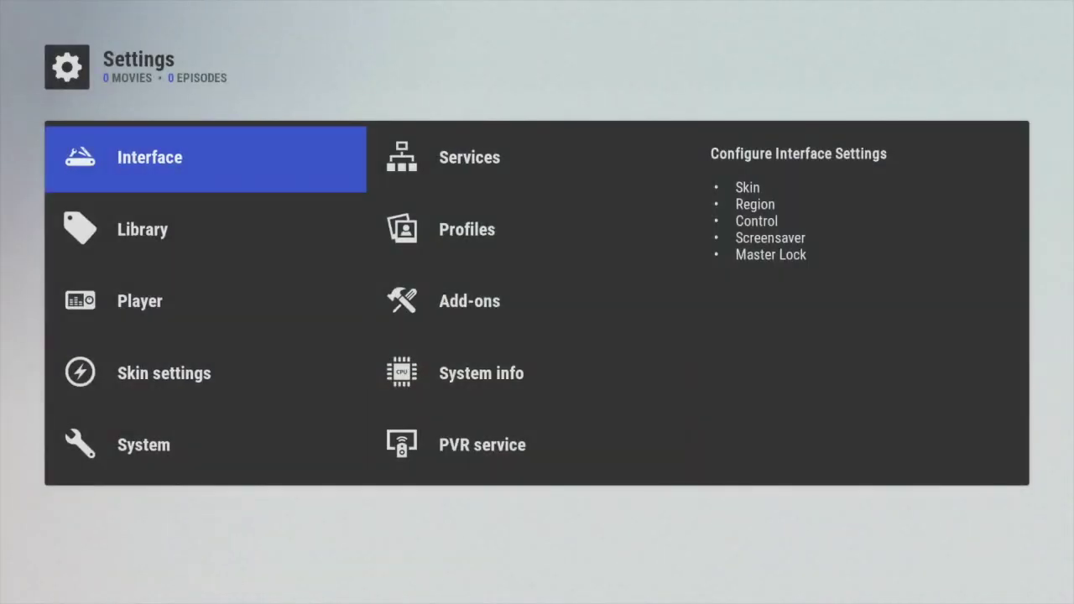
key("Down")
key("Down")
key("Up")
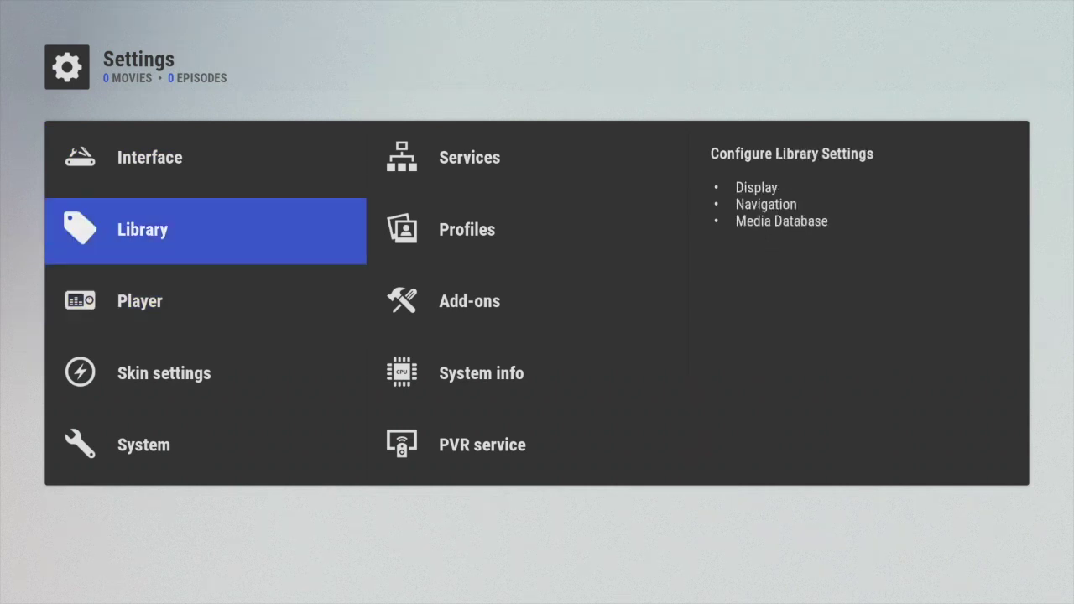
key("Up")
key("Return")
key("Right")
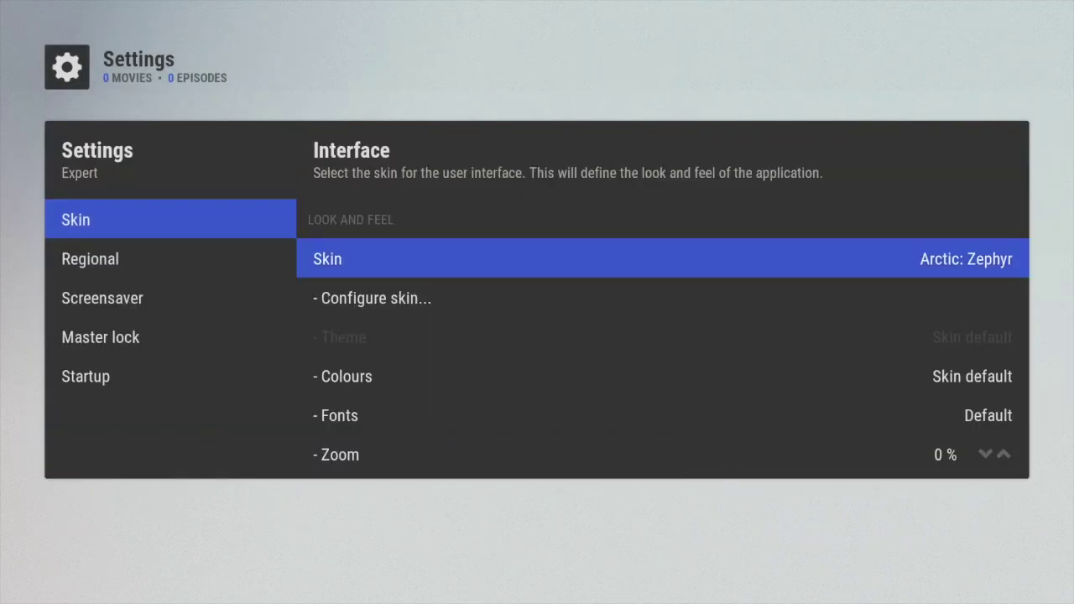
Set the skin's colours to Dark with Light Dialogs and return to the home screen.
key("Down")
key("Down")
key("Return")
key("Down")
key("Down")
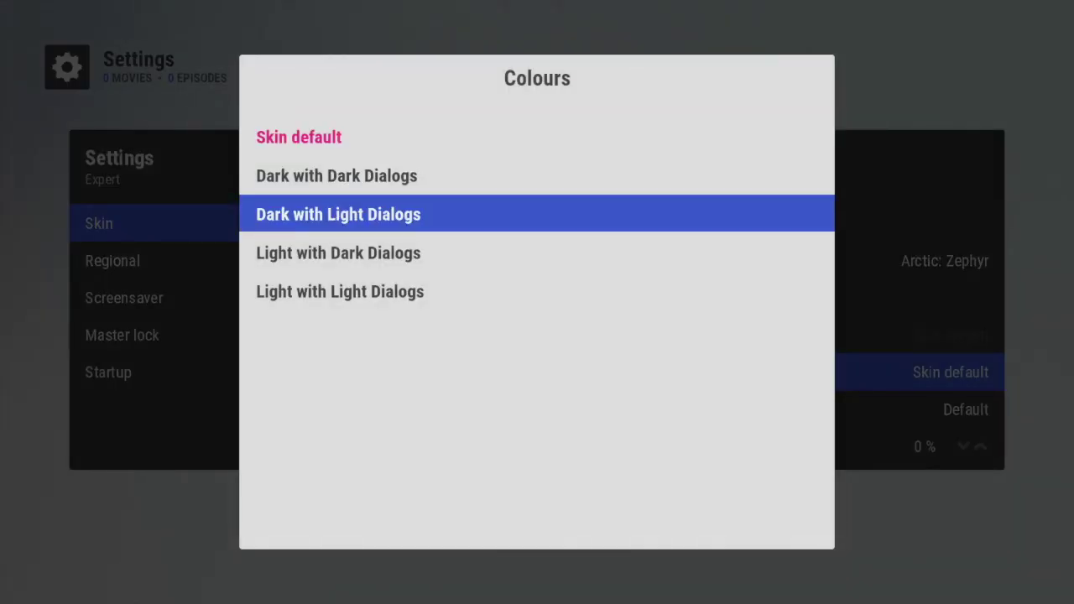
key("Up")
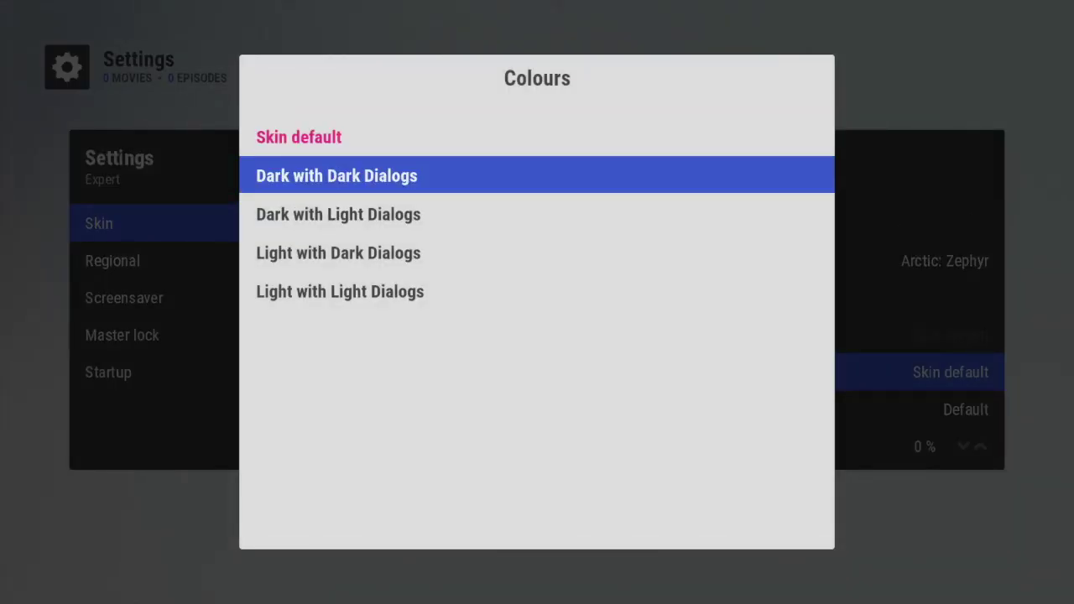
key("Down")
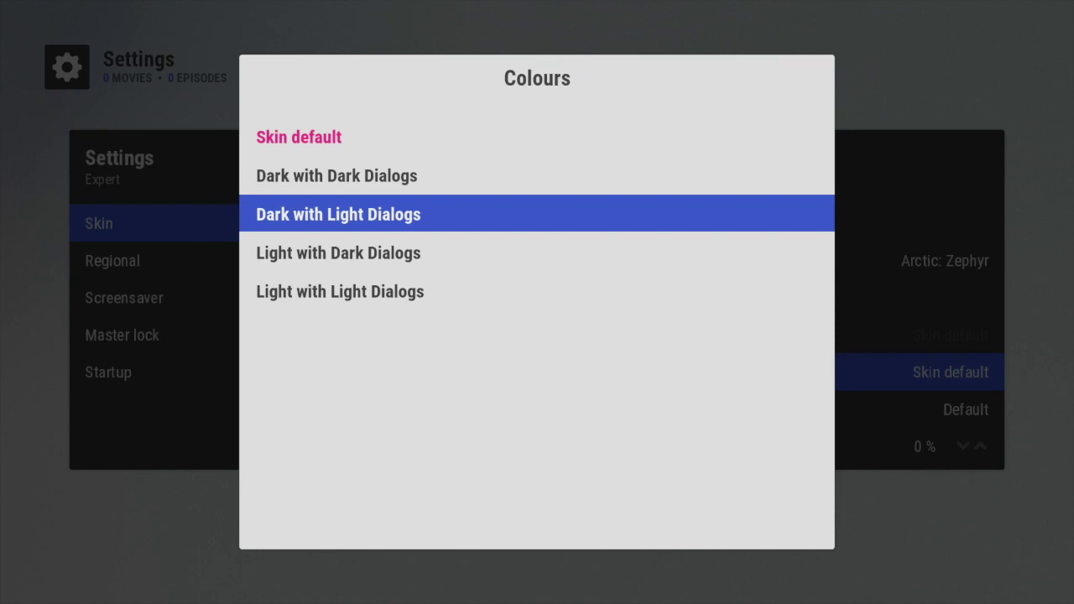
key("Down")
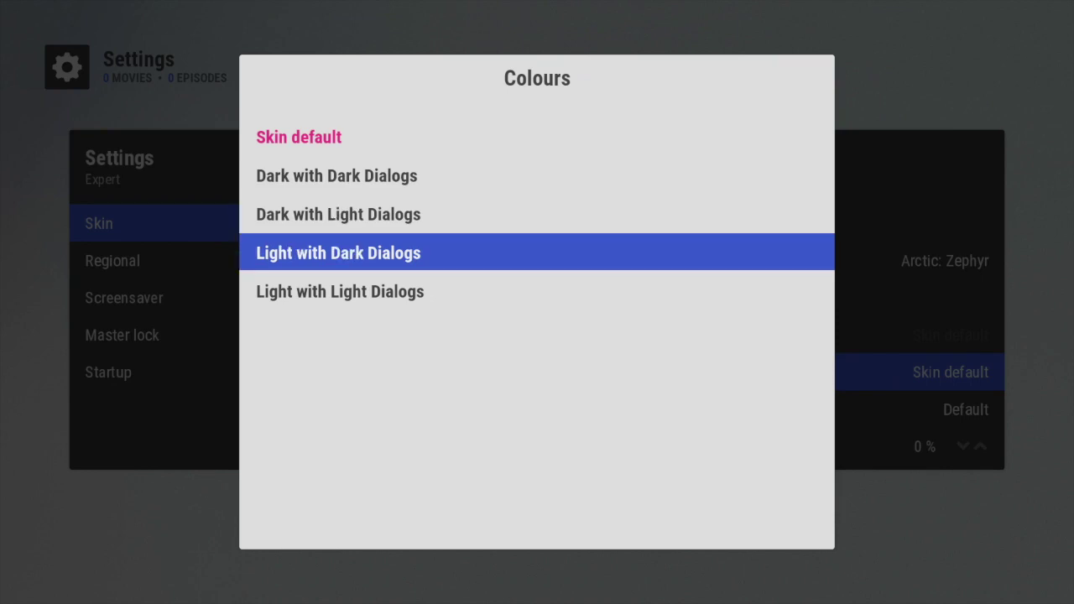
key("Up")
key("Return")
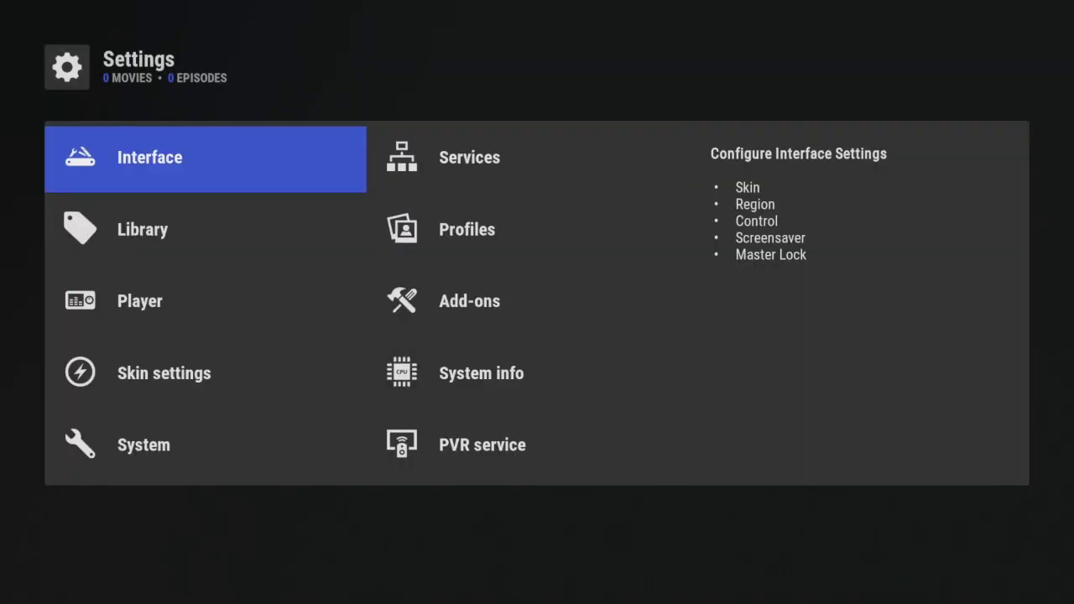
key("BackSpace")
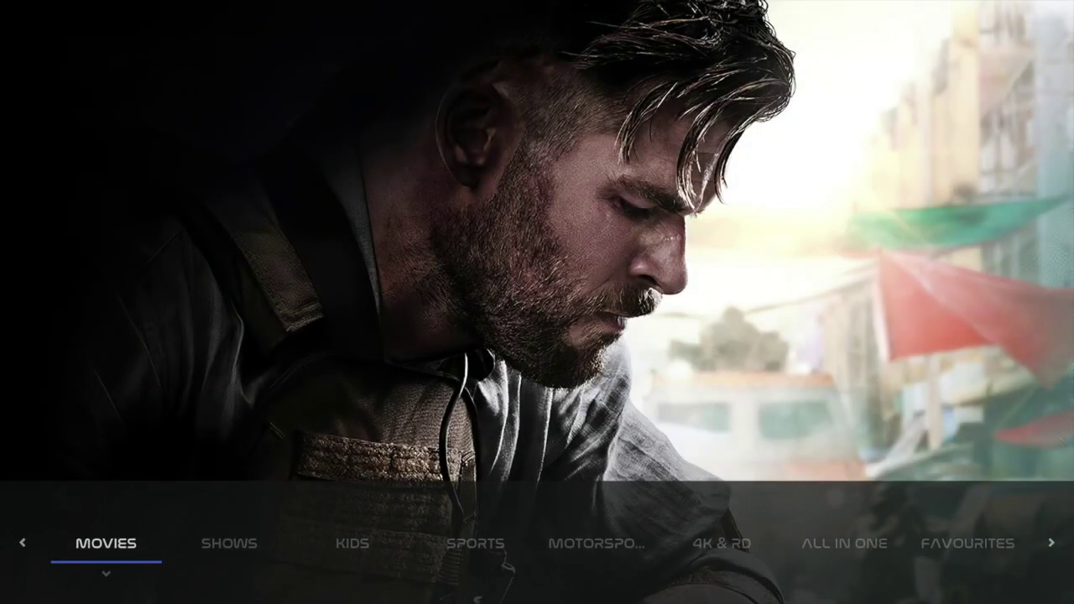